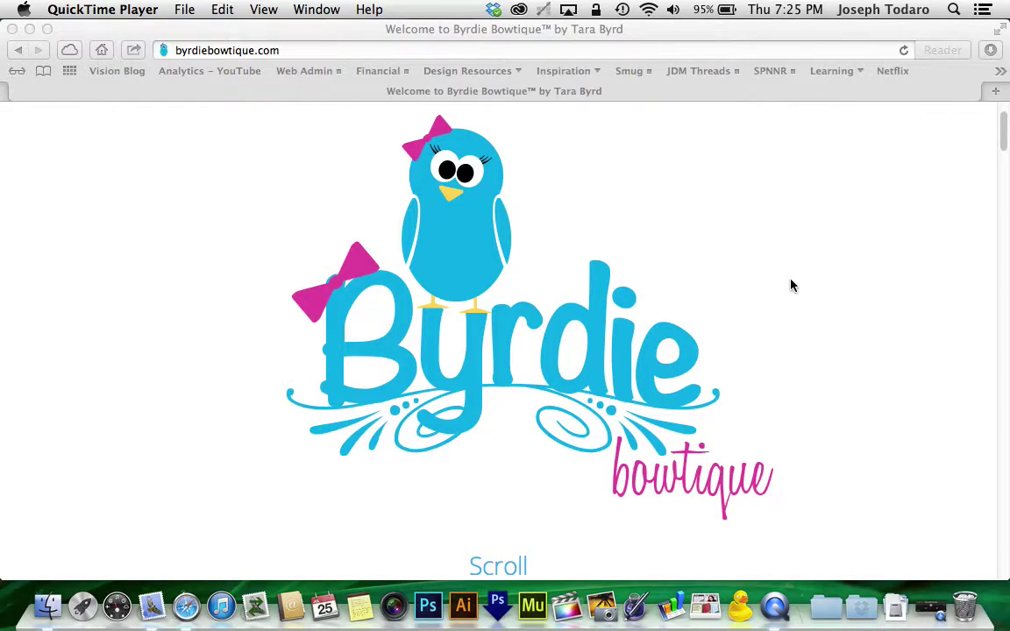
Scroll through the bow banner's parallax motion to the teal about section with the 'Like this one' bow.
scroll(791, 284, down, 5)
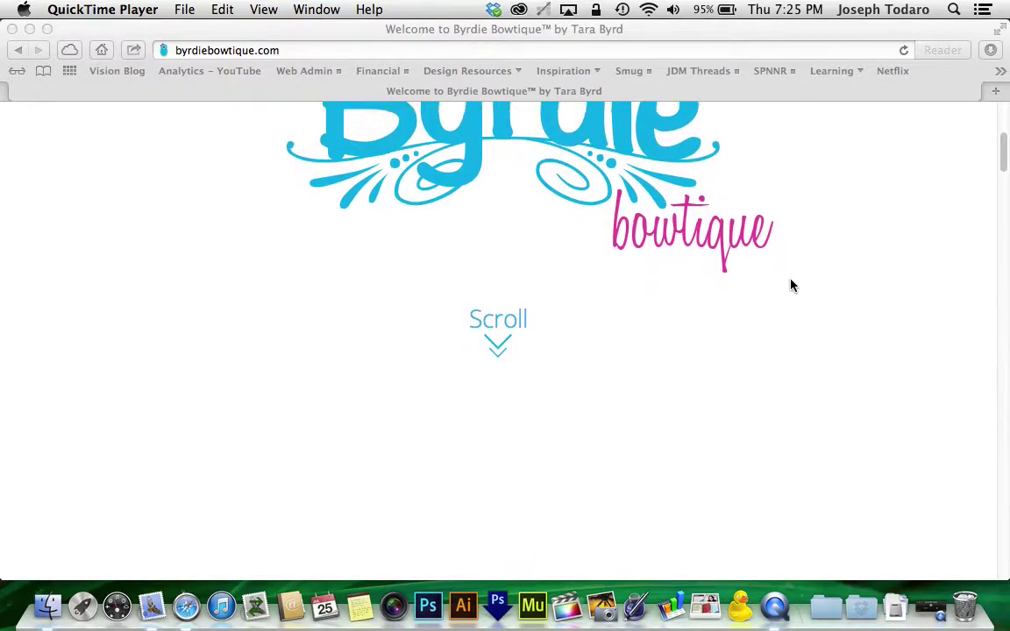
scroll(790, 285, down, 4)
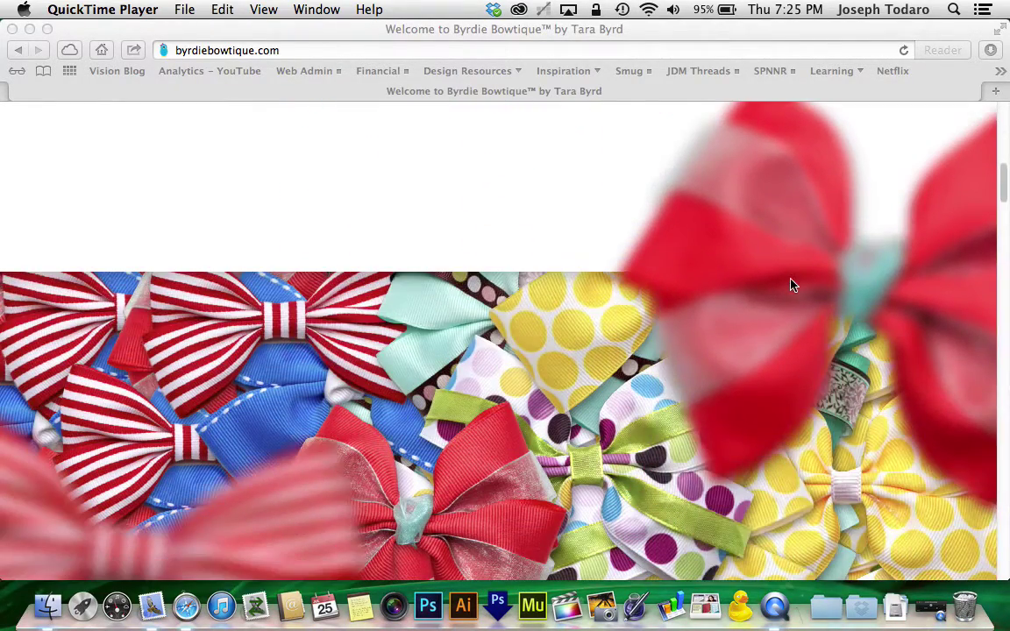
scroll(790, 285, down, 2)
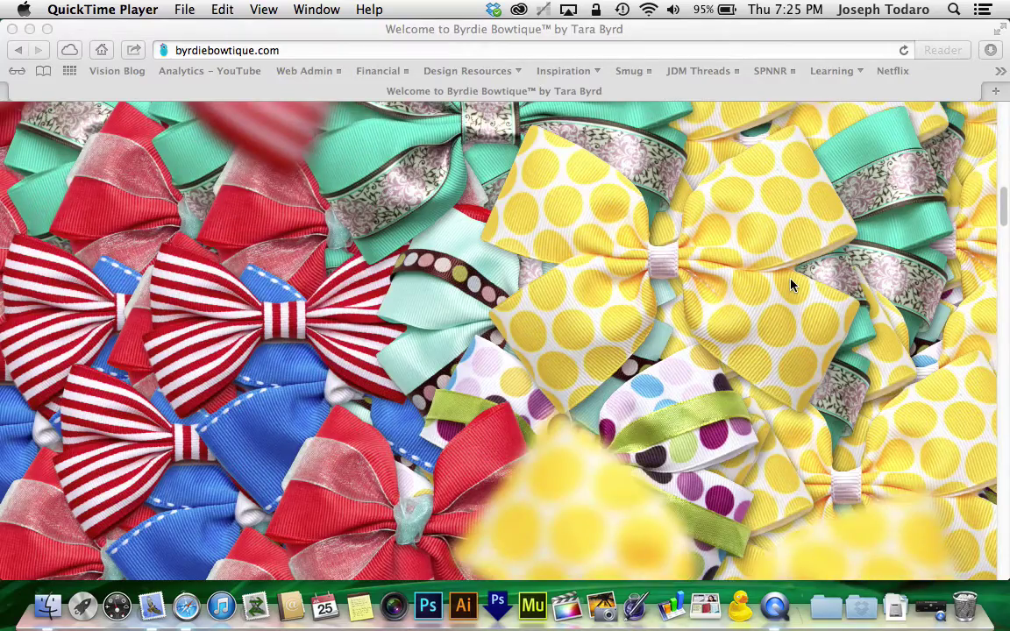
scroll(791, 285, down, 3)
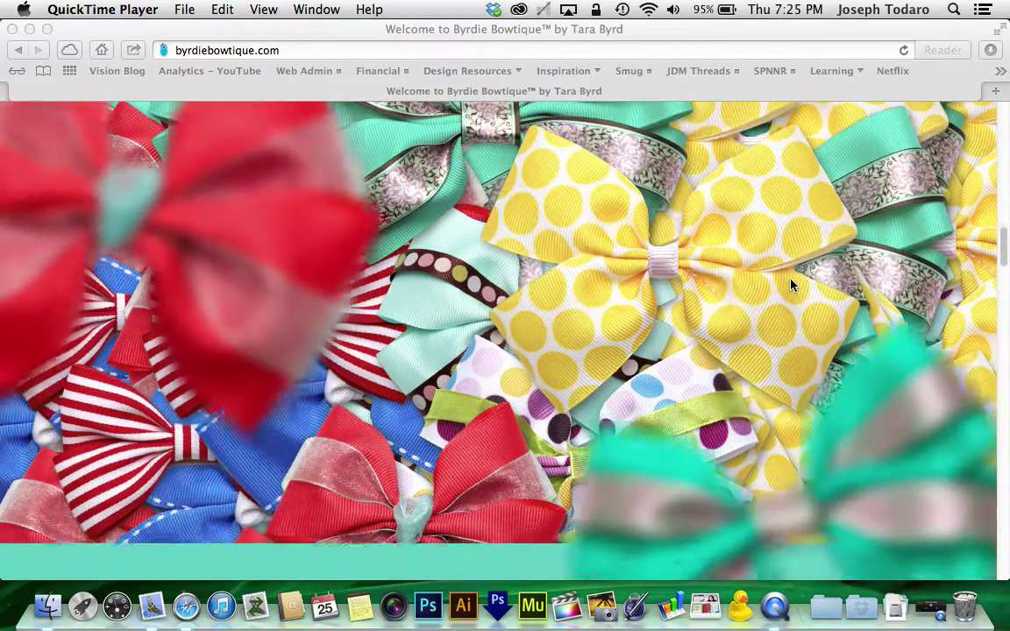
scroll(791, 285, down, 3)
scroll(791, 285, up, 5)
scroll(791, 285, down, 3)
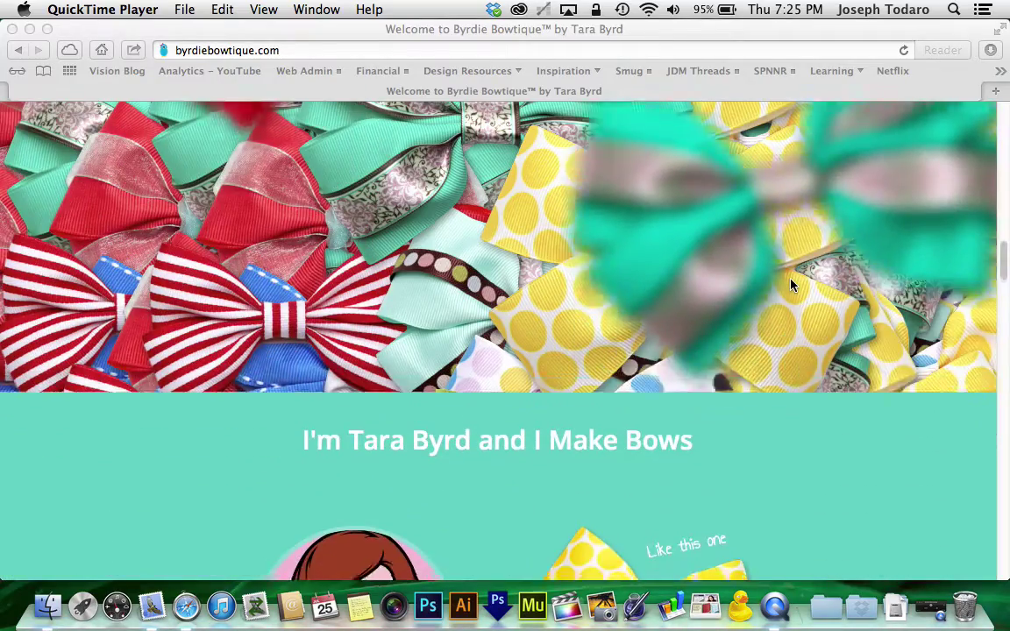
scroll(791, 285, up, 3)
scroll(791, 285, down, 3)
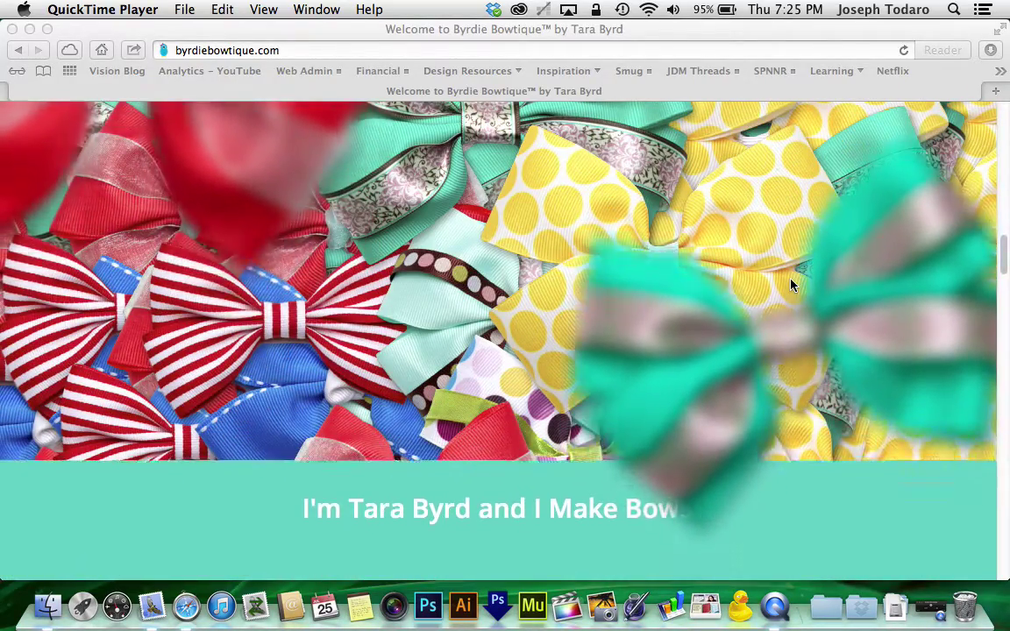
scroll(791, 285, down, 3)
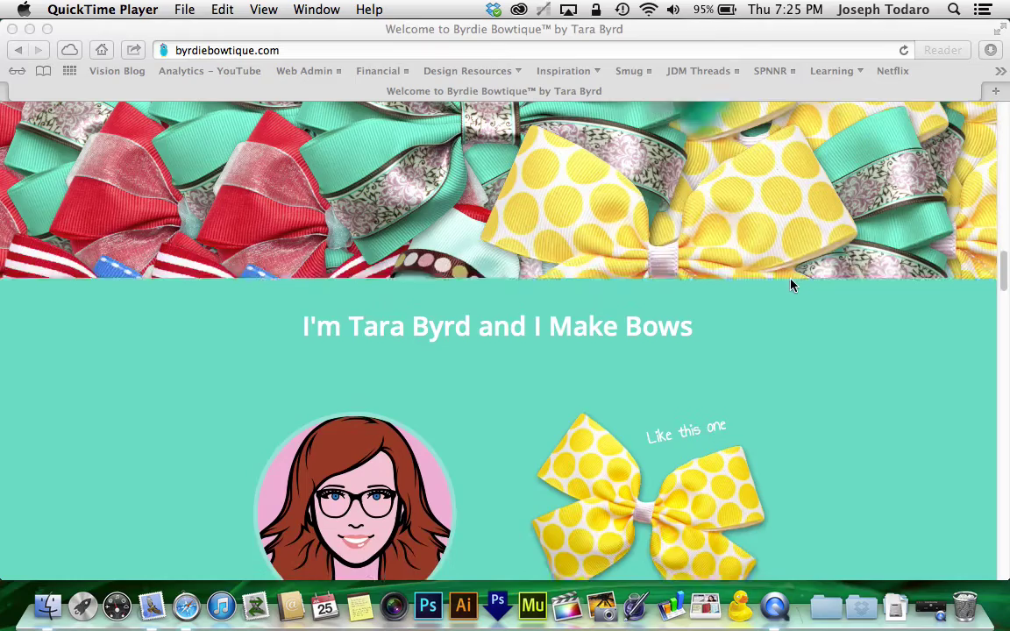
scroll(791, 285, down, 2)
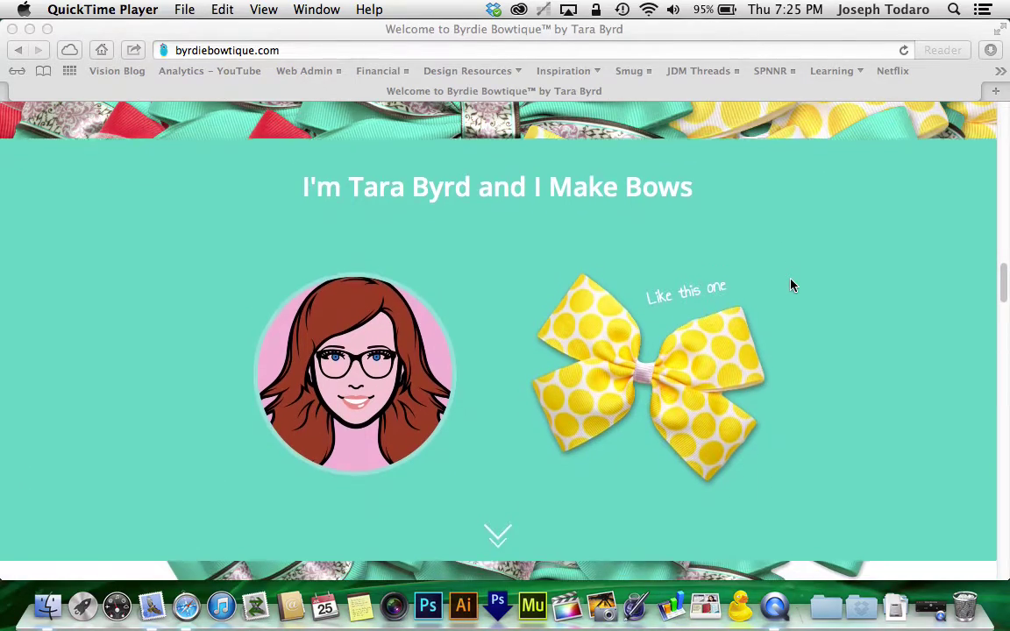
scroll(791, 285, up, 5)
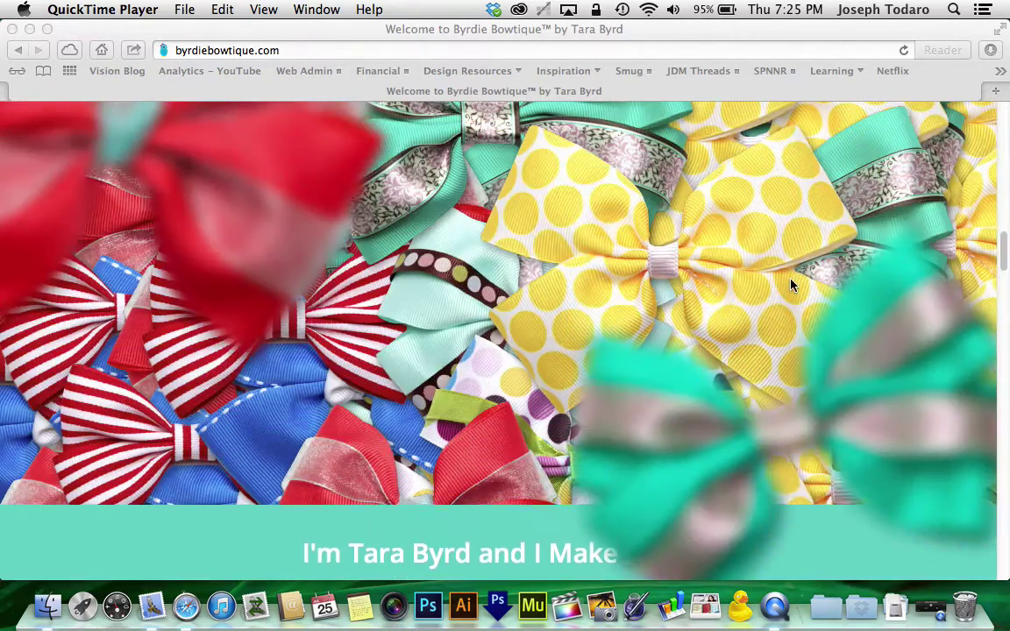
scroll(790, 285, down, 3)
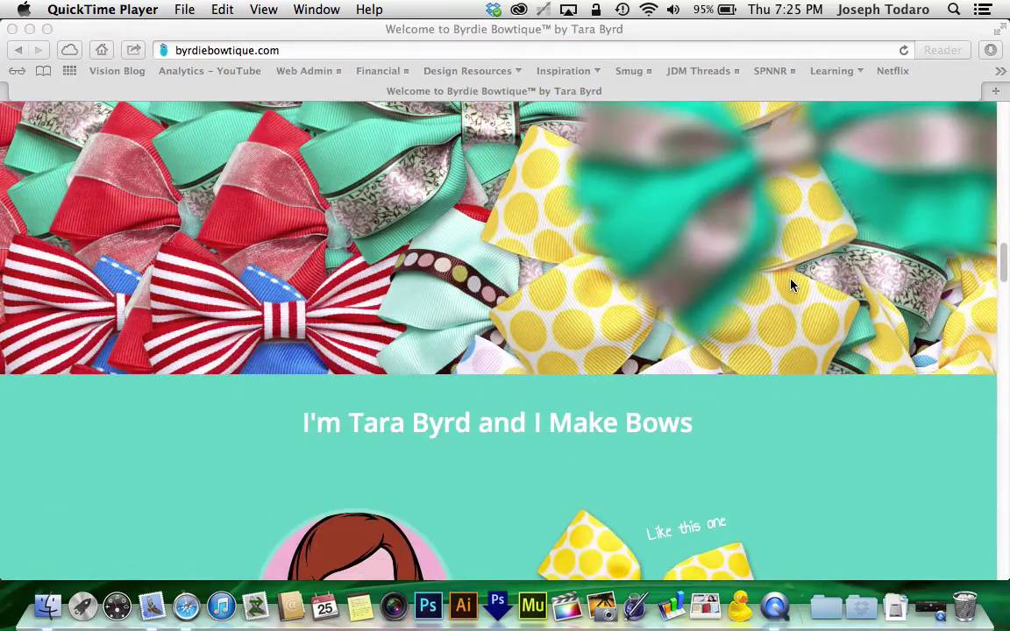
scroll(791, 285, up, 3)
scroll(791, 285, down, 4)
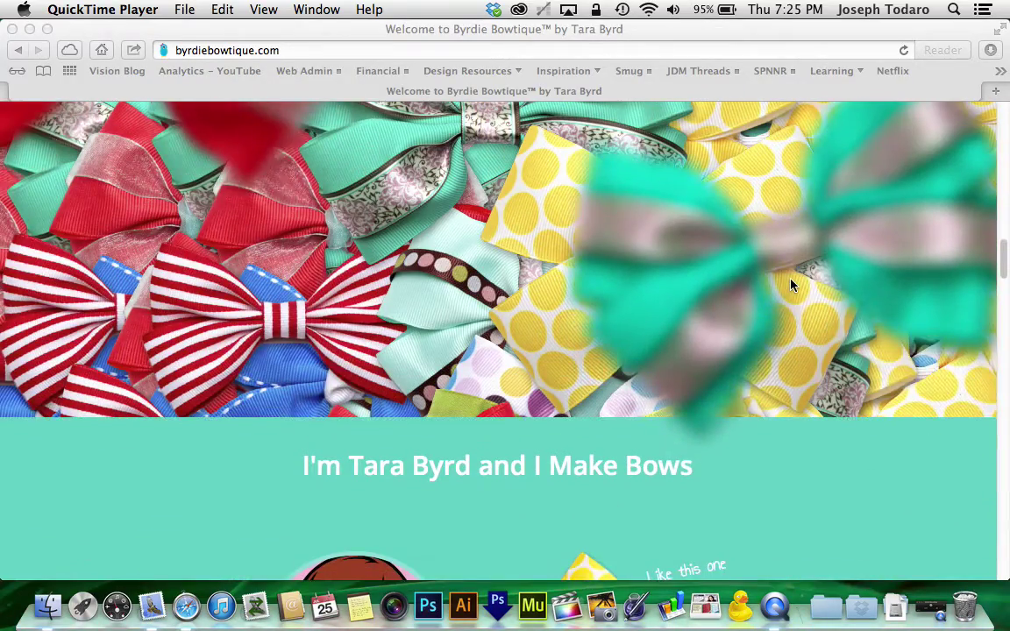
scroll(791, 285, down, 5)
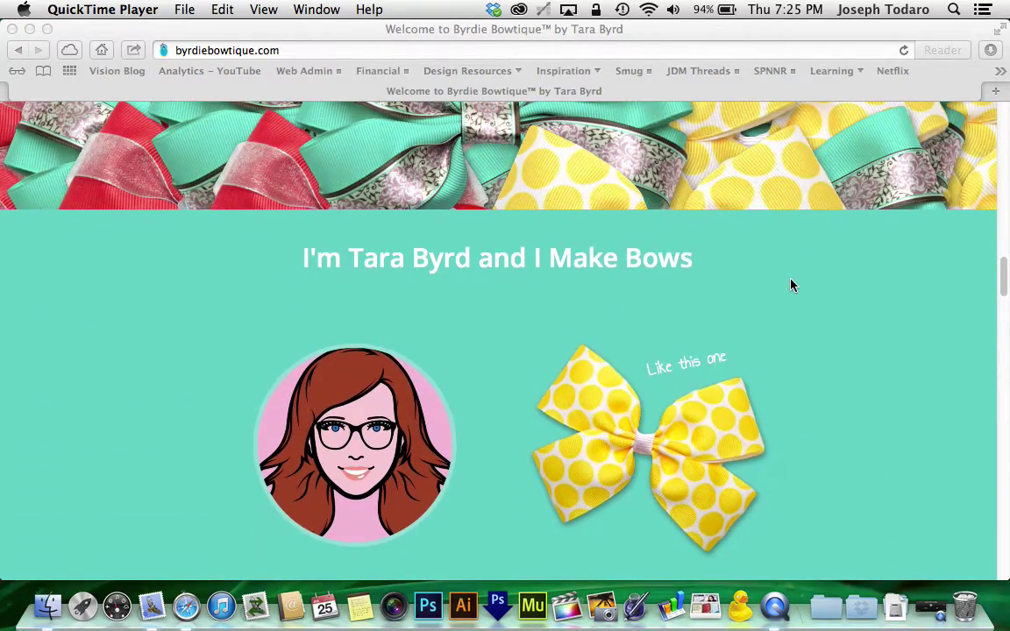
scroll(790, 285, up, 2)
scroll(790, 285, down, 2)
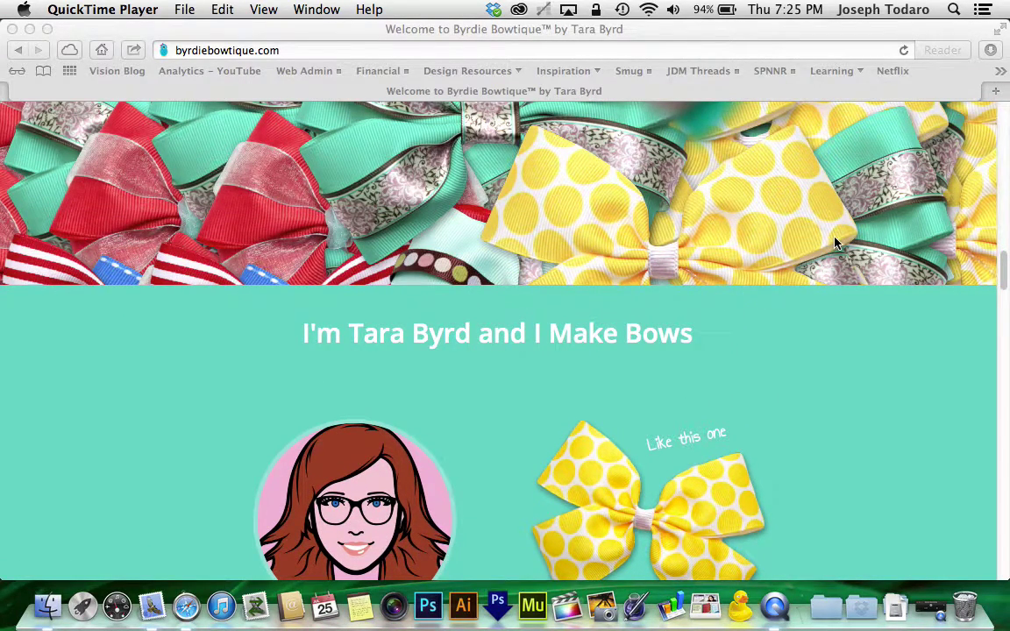
scroll(835, 243, down, 9)
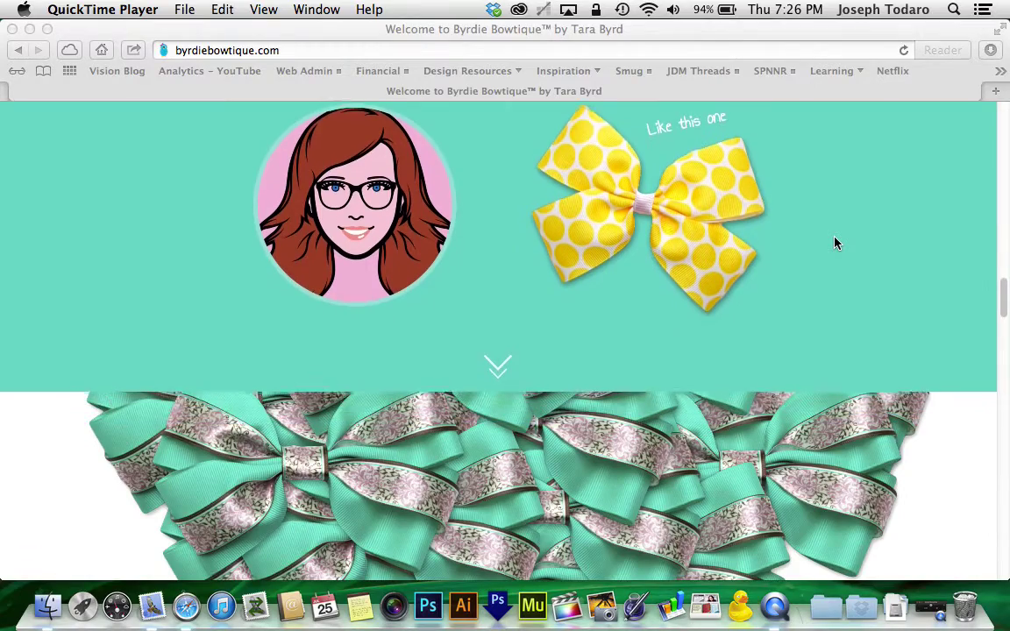
Scroll further down through the rest of the Byrdie Bowtique page.
scroll(835, 243, down, 7)
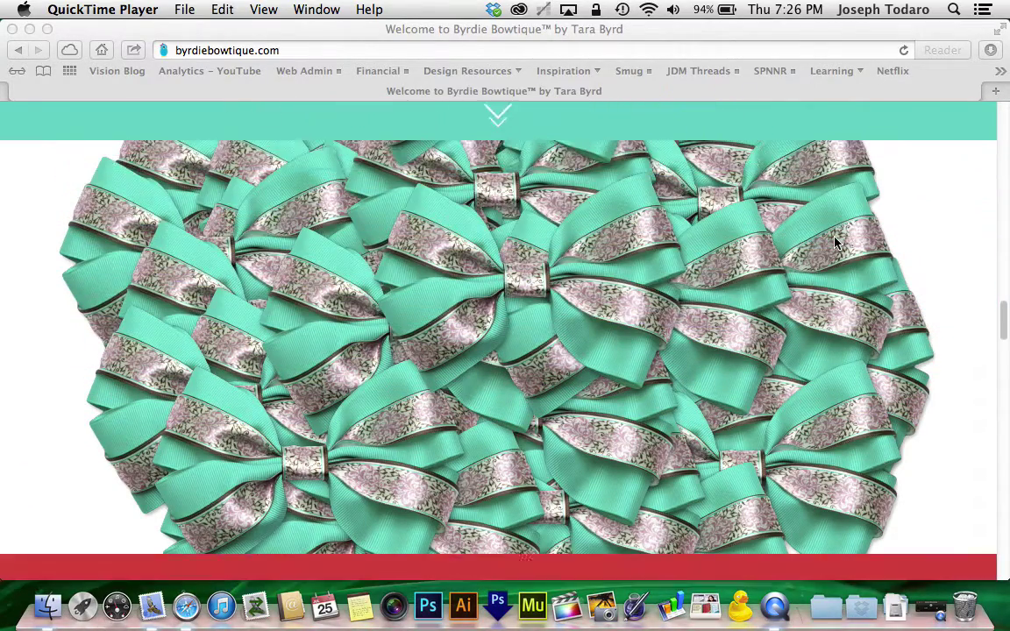
scroll(834, 243, down, 13)
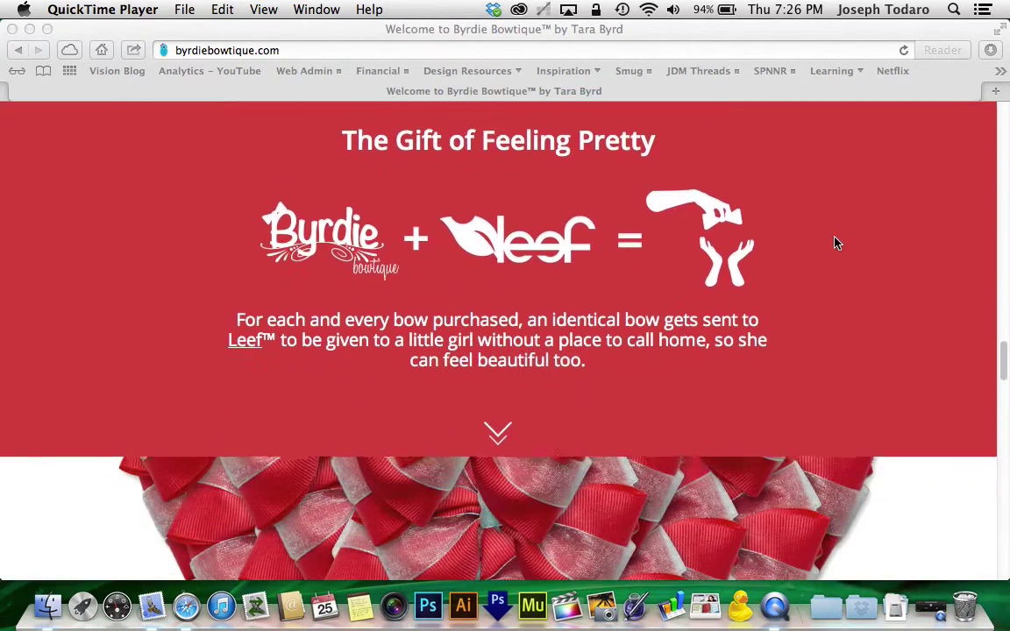
scroll(835, 243, down, 12)
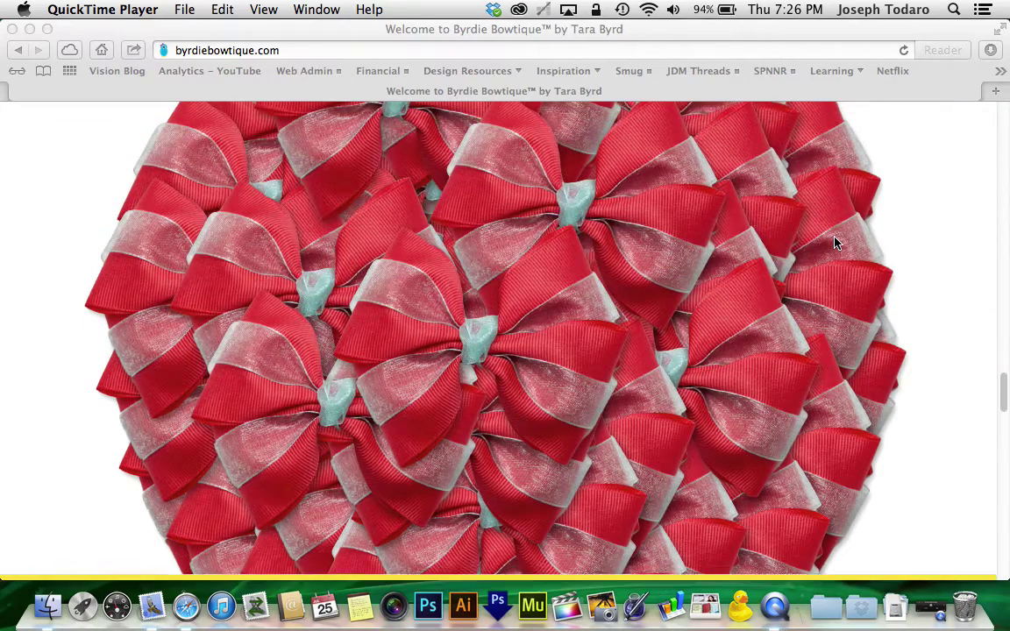
scroll(835, 243, down, 17)
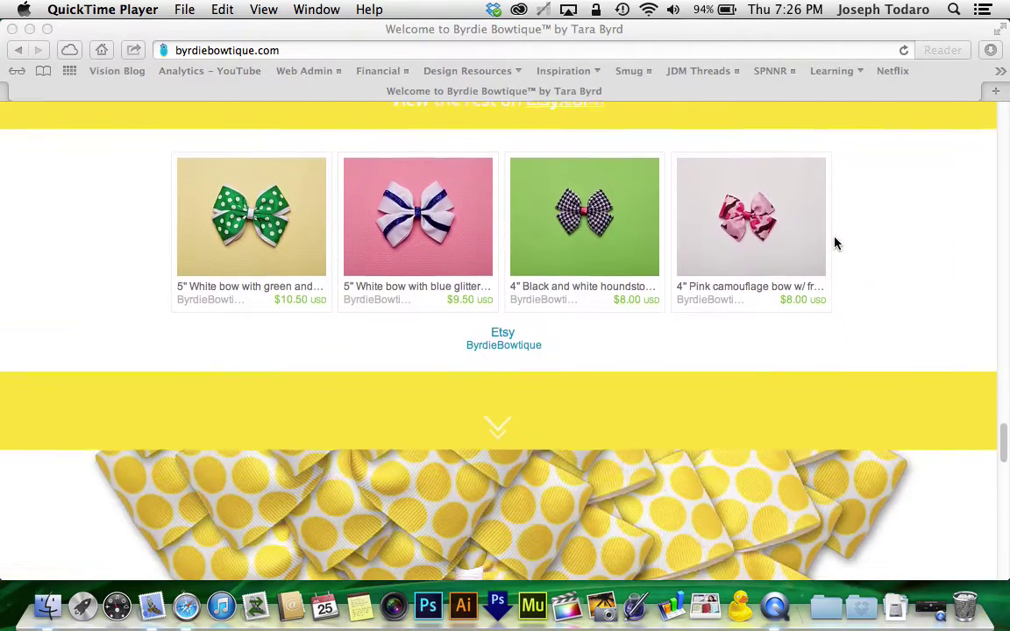
scroll(835, 243, down, 8)
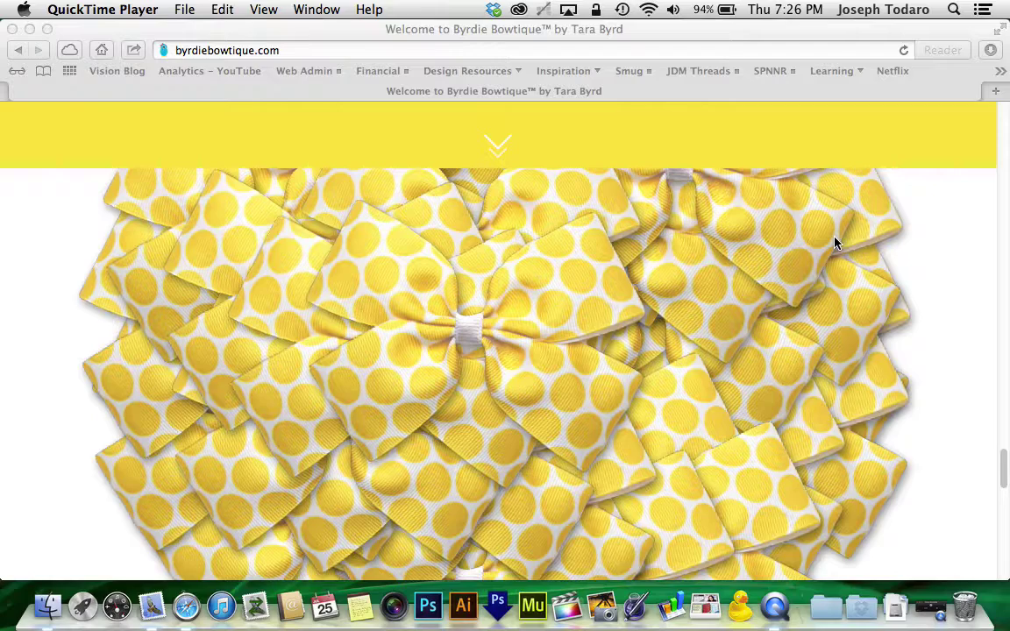
scroll(834, 243, down, 18)
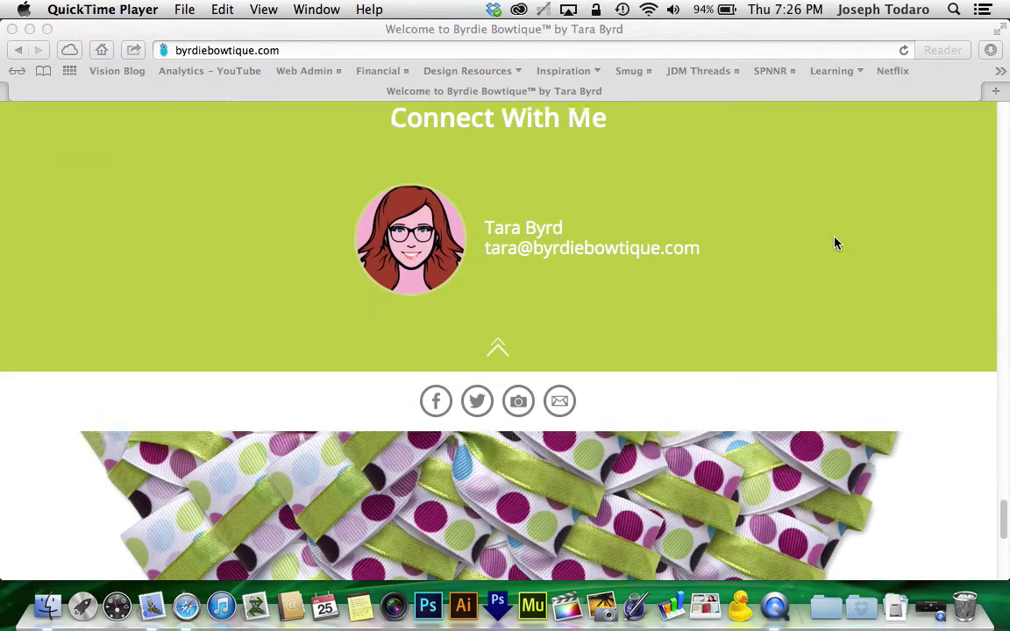
scroll(835, 243, down, 5)
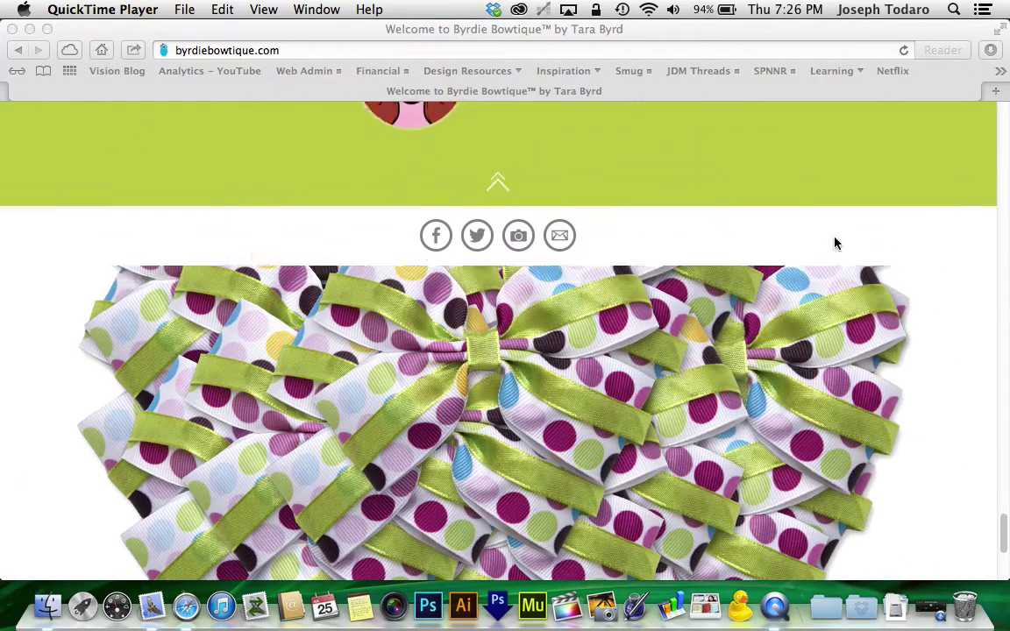
scroll(835, 242, down, 9)
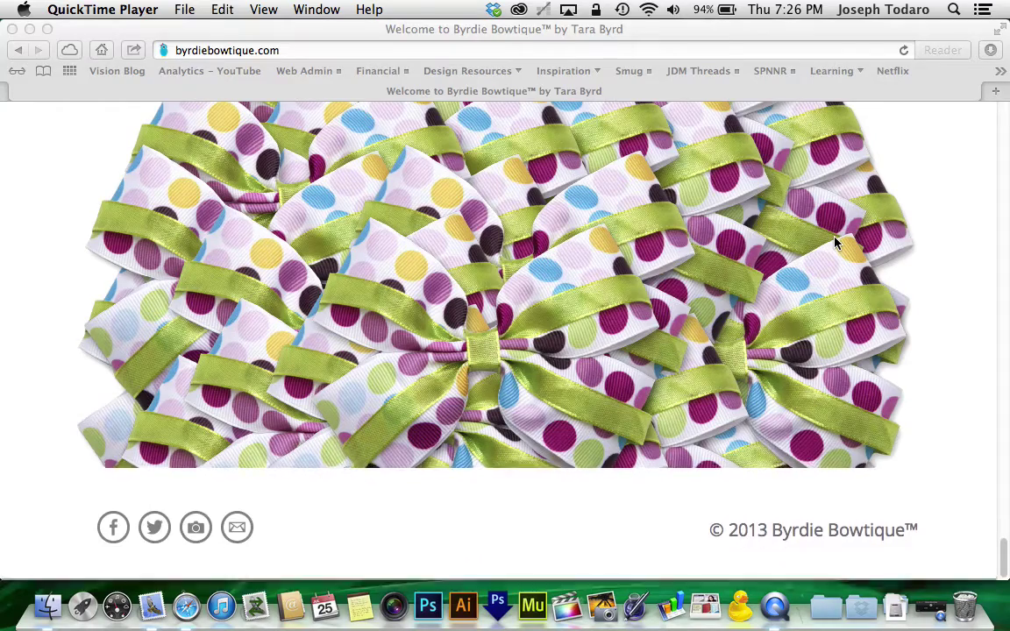
Scroll back up and close the Safari window showing byrdiebowtique.com.
scroll(835, 243, up, 3)
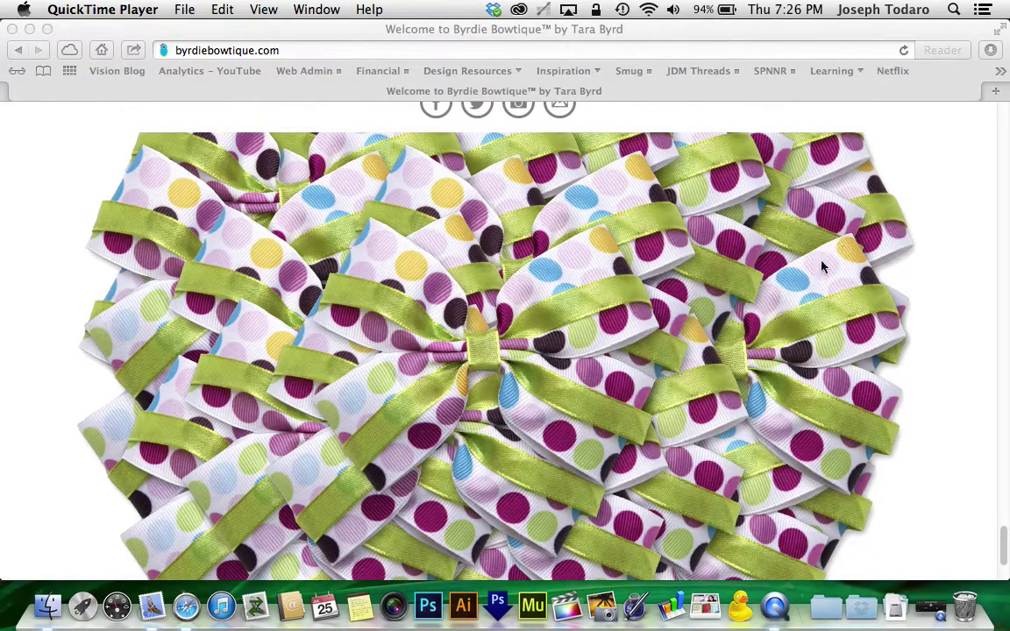
scroll(762, 360, up, 10)
scroll(762, 360, up, 10)
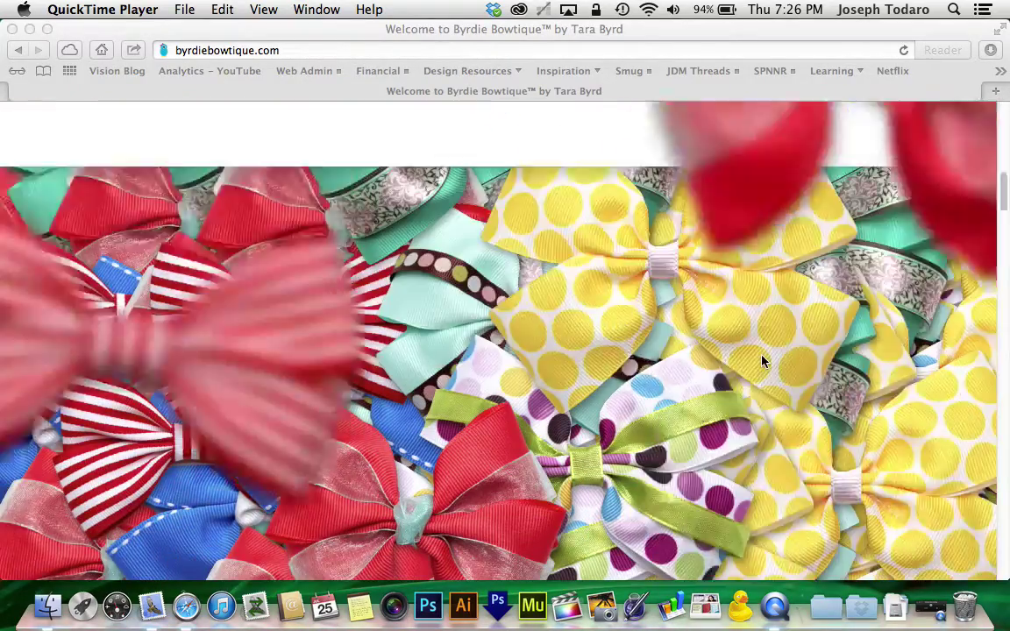
scroll(762, 361, down, 5)
scroll(762, 360, up, 10)
scroll(762, 360, up, 5)
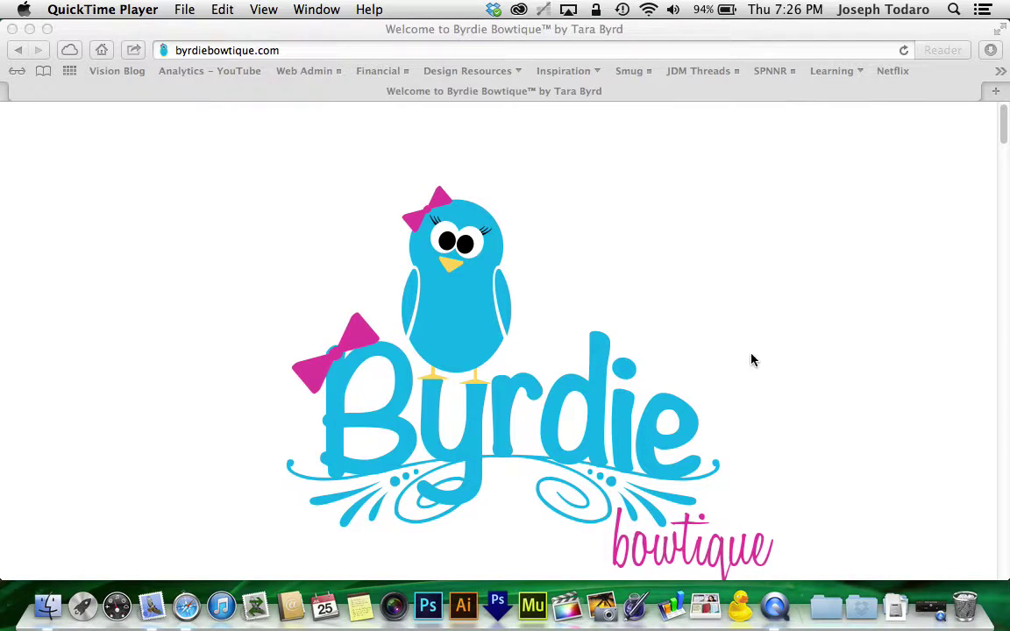
click(12, 30)
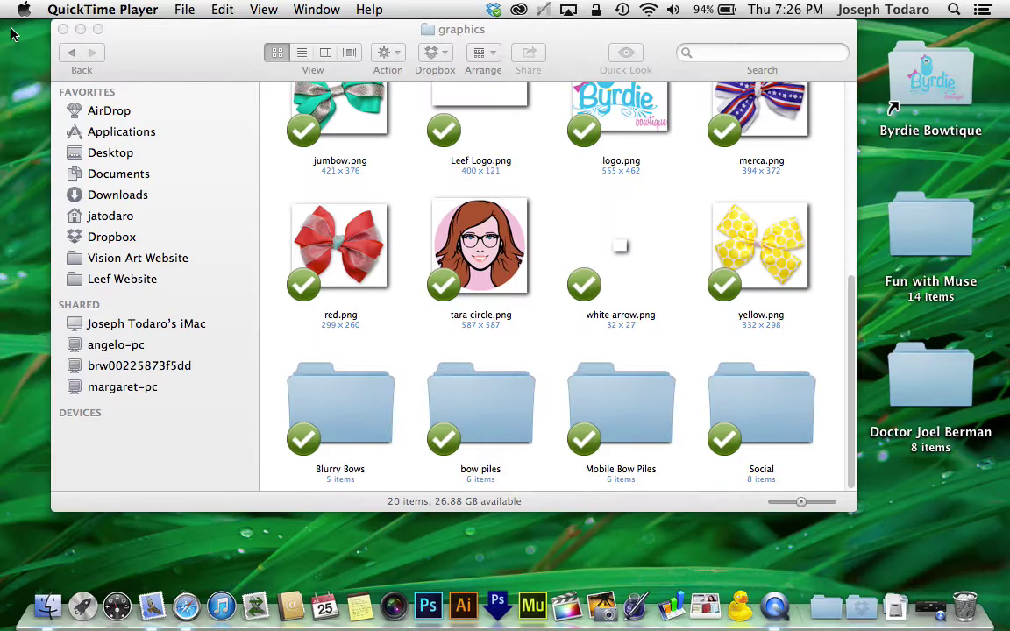
Quick Look the blurry bow images in the Blurry Bows folder, starting with the candy cane blur.
click(543, 346)
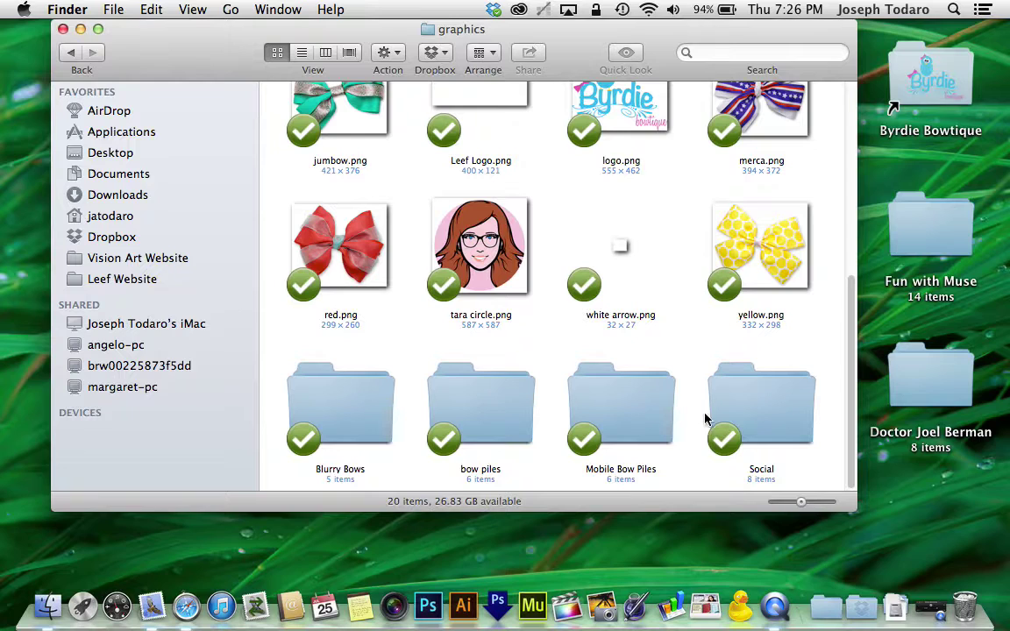
double_click(311, 430)
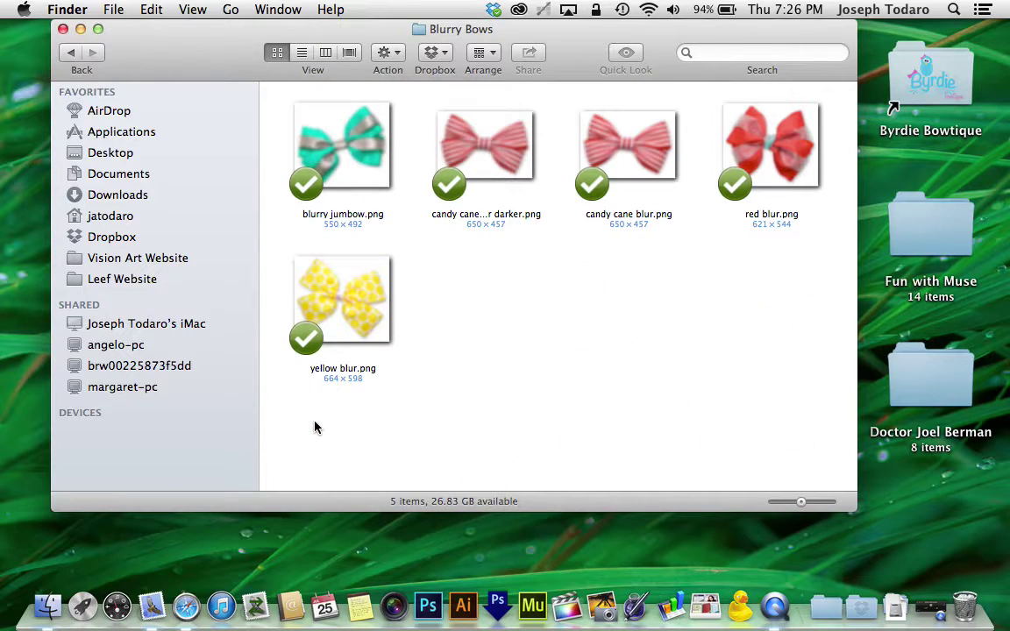
click(509, 170)
key(space)
key(Right)
key(Right)
key(Right)
key(Right)
key(Right)
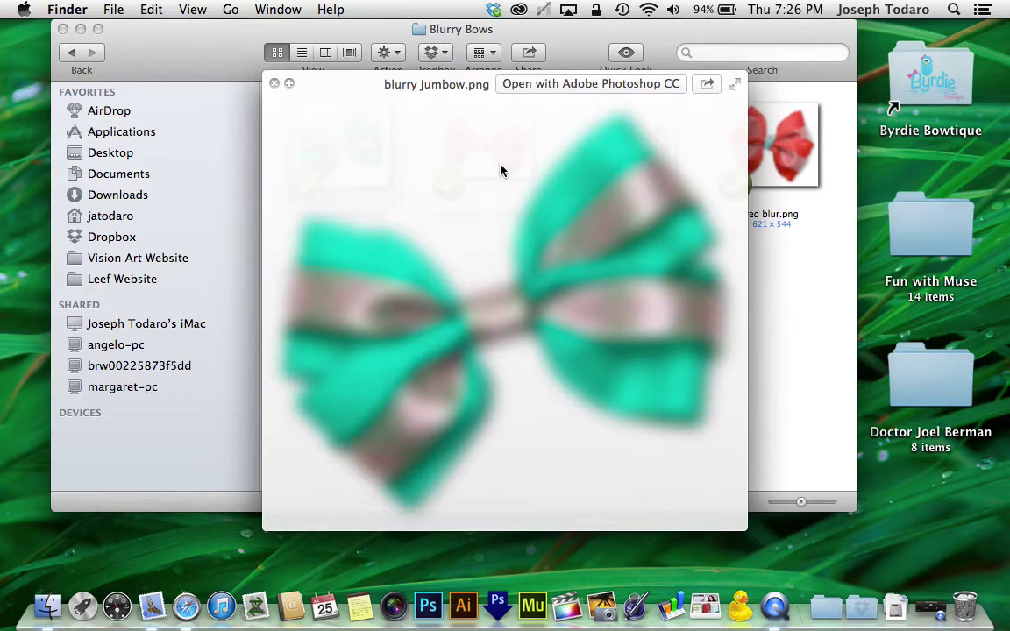
key(space)
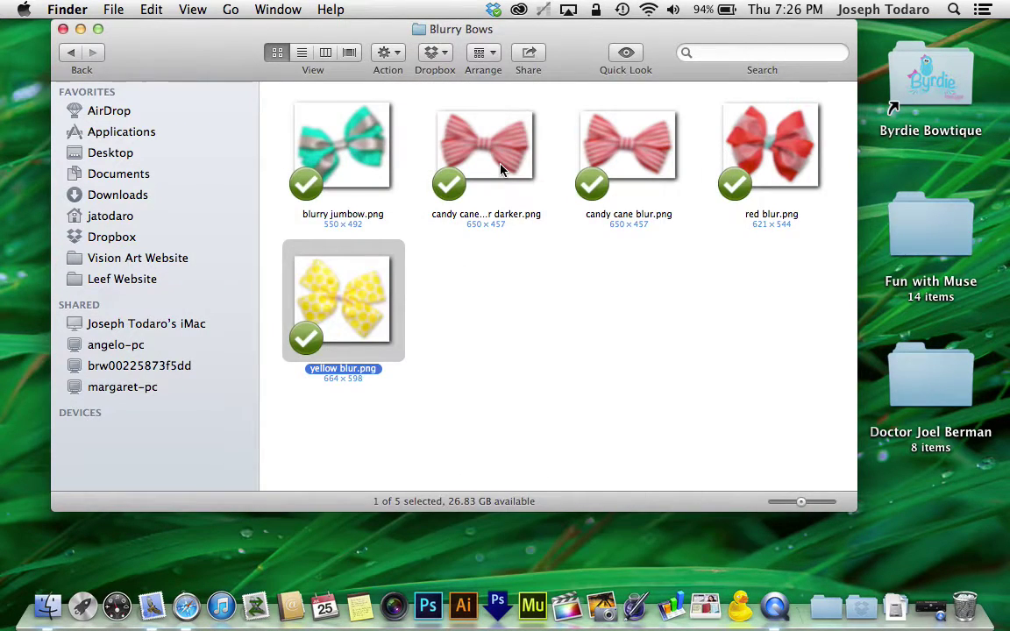
key(super+Up)
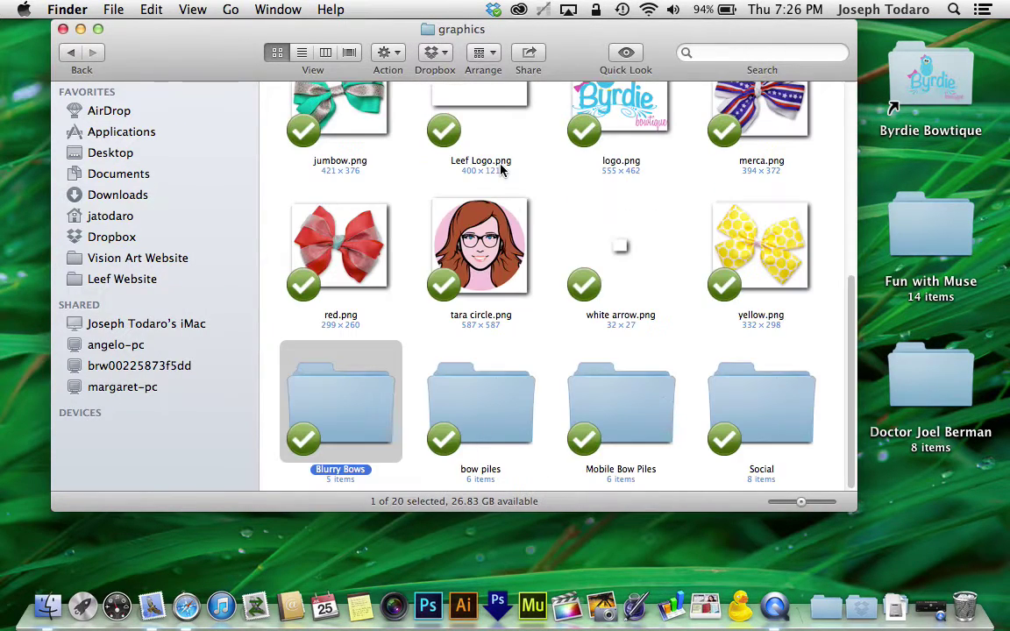
Preview the aqua, red and yellow bow pile images, then open Byrdie Bowtique.muse from Byrdie Website.
double_click(508, 410)
click(375, 140)
key(space)
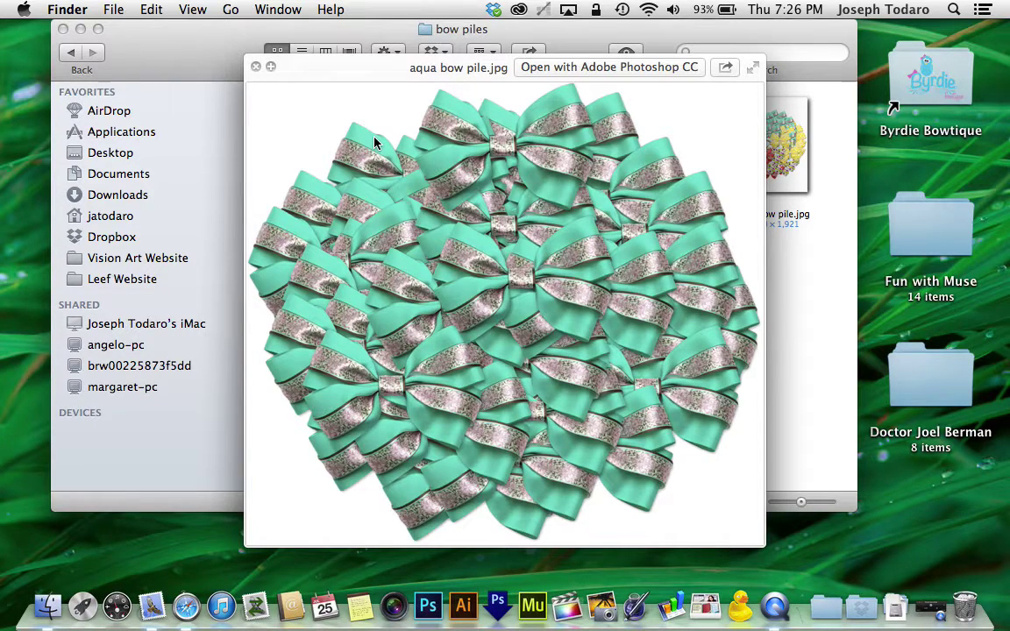
key(Right)
key(Right)
key(Right)
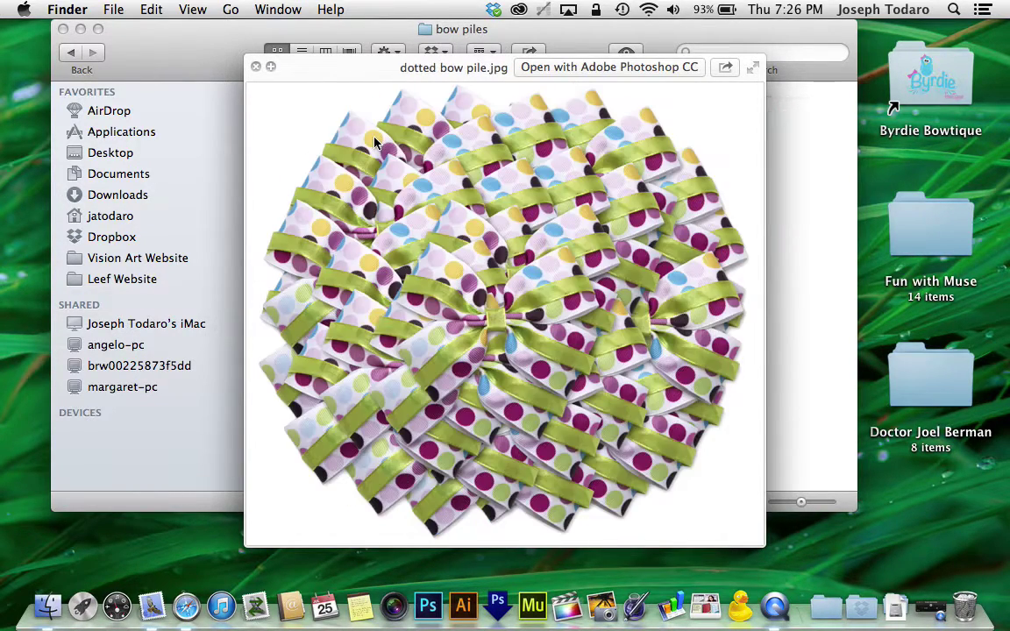
key(Left)
key(Left)
key(Left)
key(Down)
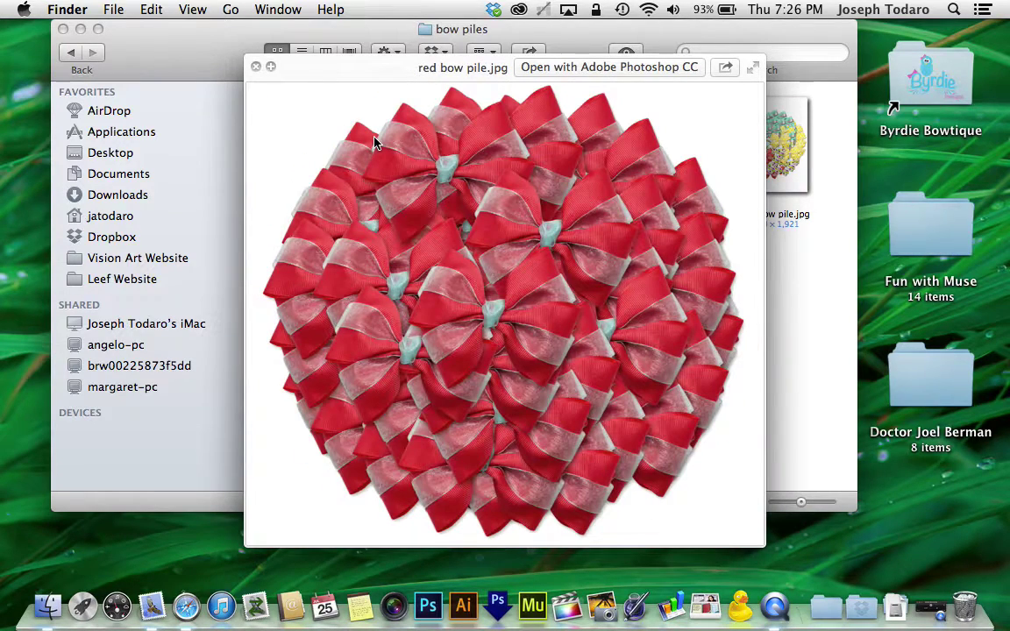
key(Right)
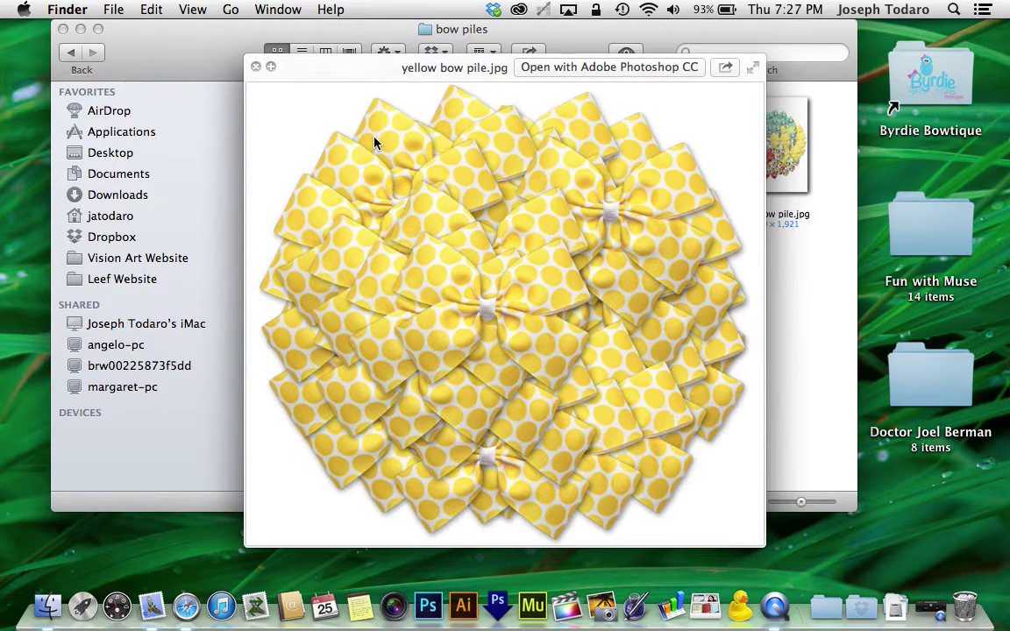
key(space)
key(super+bracketleft)
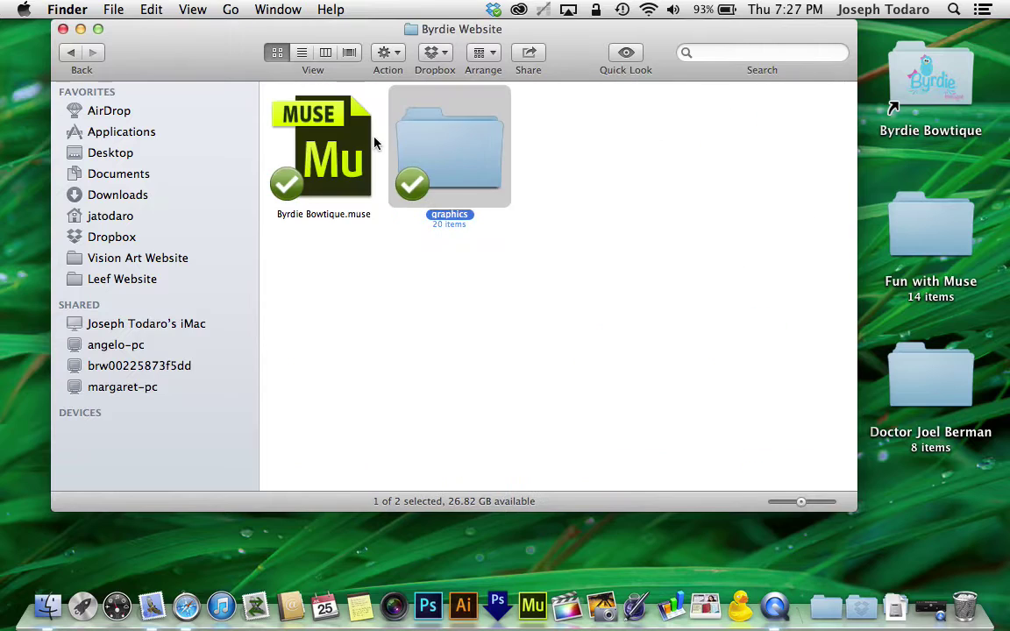
double_click(339, 145)
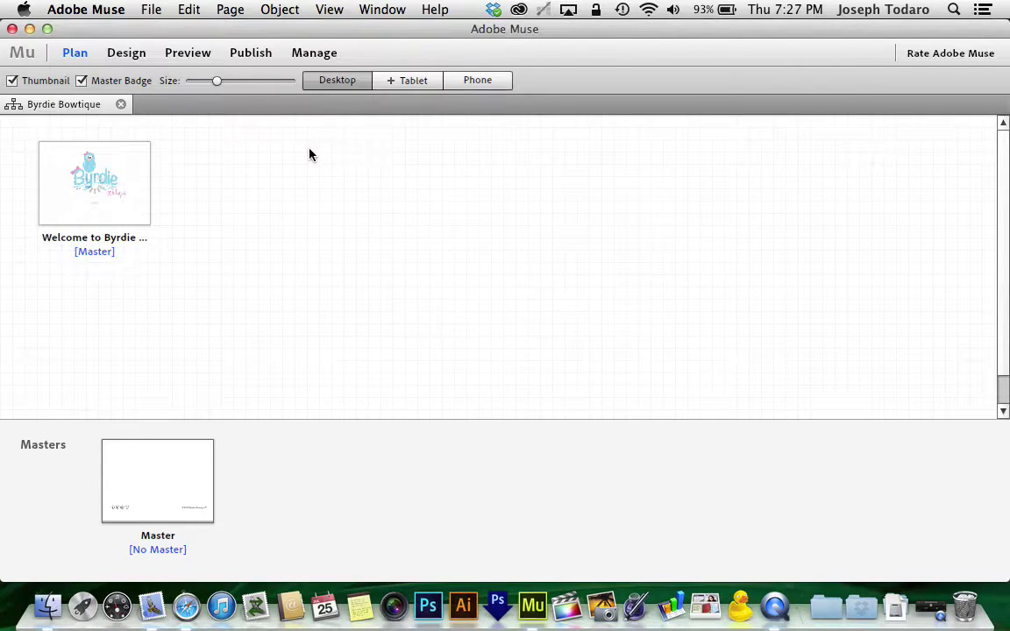
Open the 'Welcome to Byrdie Bowtique' home page from Plan view into Design view.
double_click(90, 193)
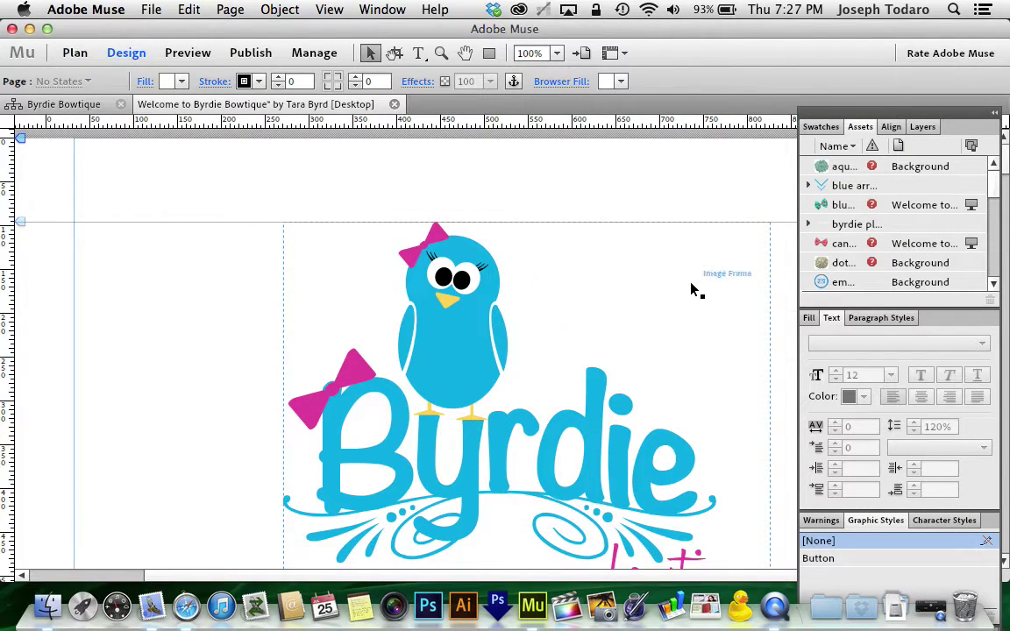
Zoom out to the bow-pile section and select the blurred candy cane bow at top left.
scroll(692, 289, down, 5)
key(super+minus)
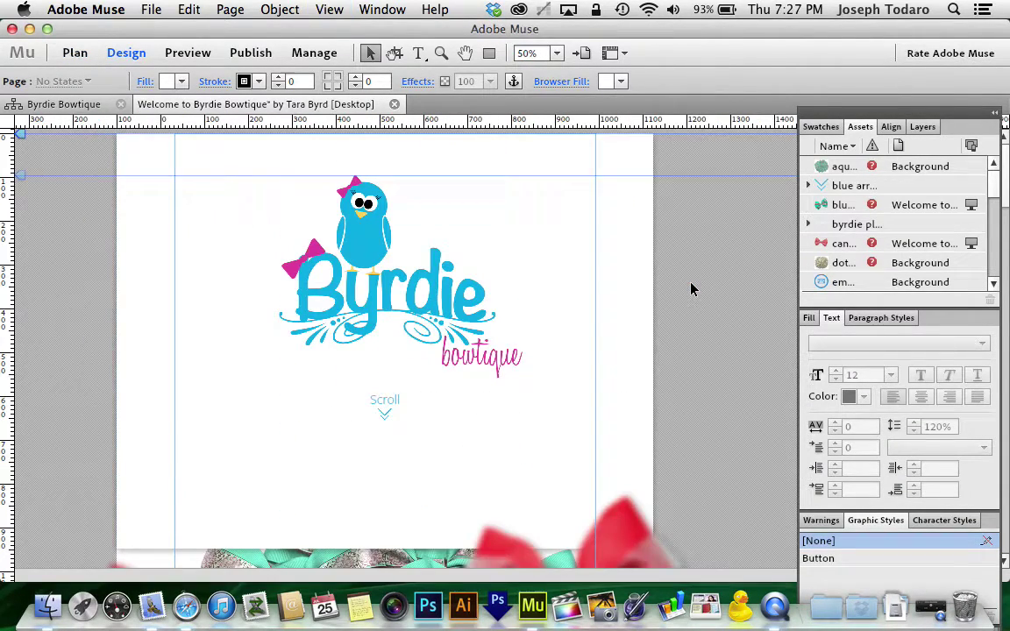
scroll(556, 385, down, 10)
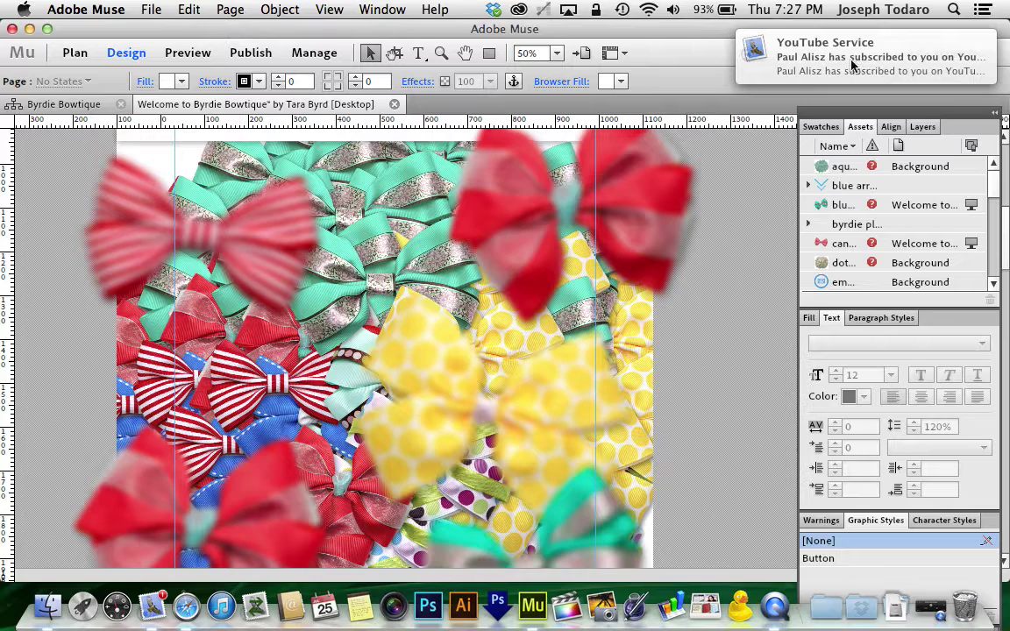
click(445, 164)
key(Tab)
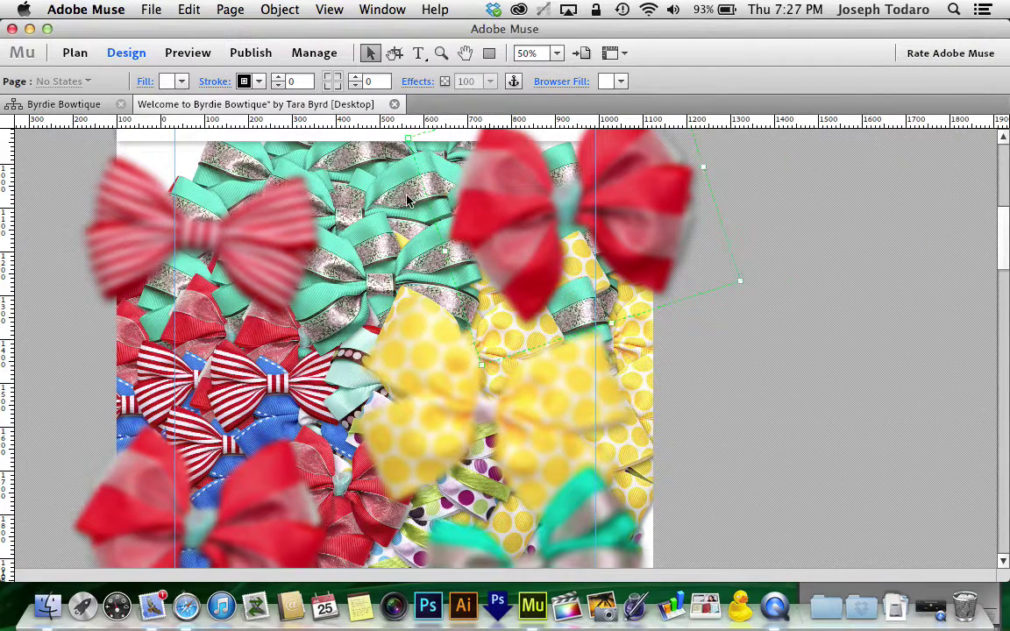
click(257, 229)
key(Tab)
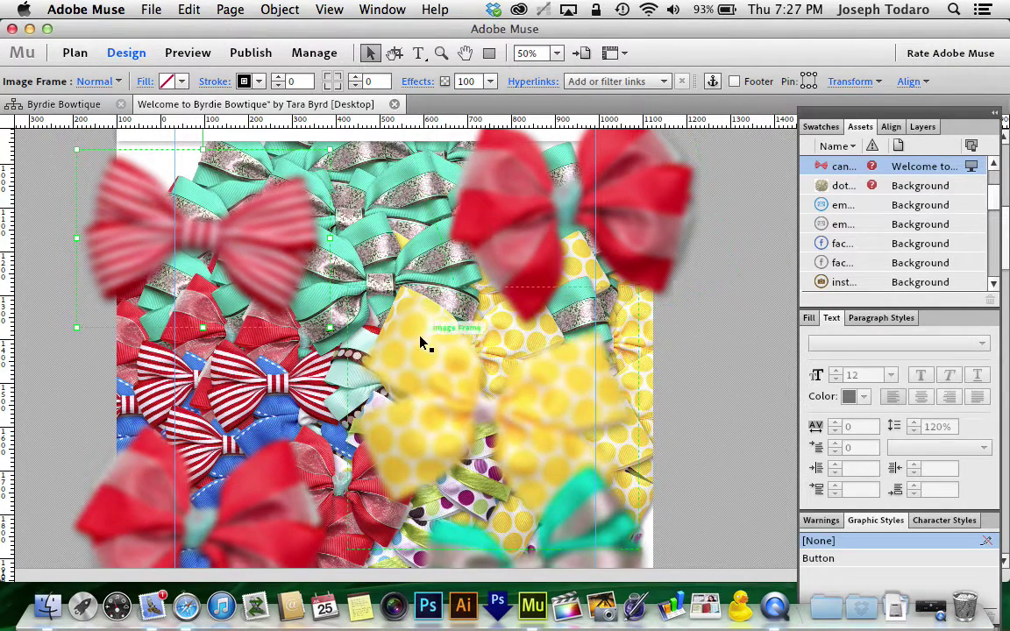
click(423, 82)
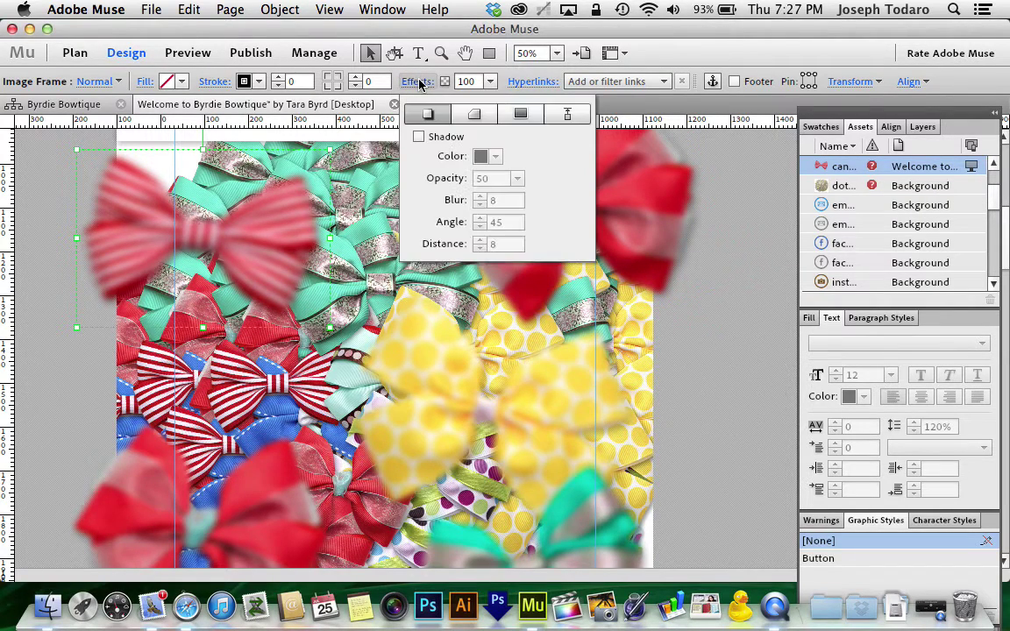
click(567, 115)
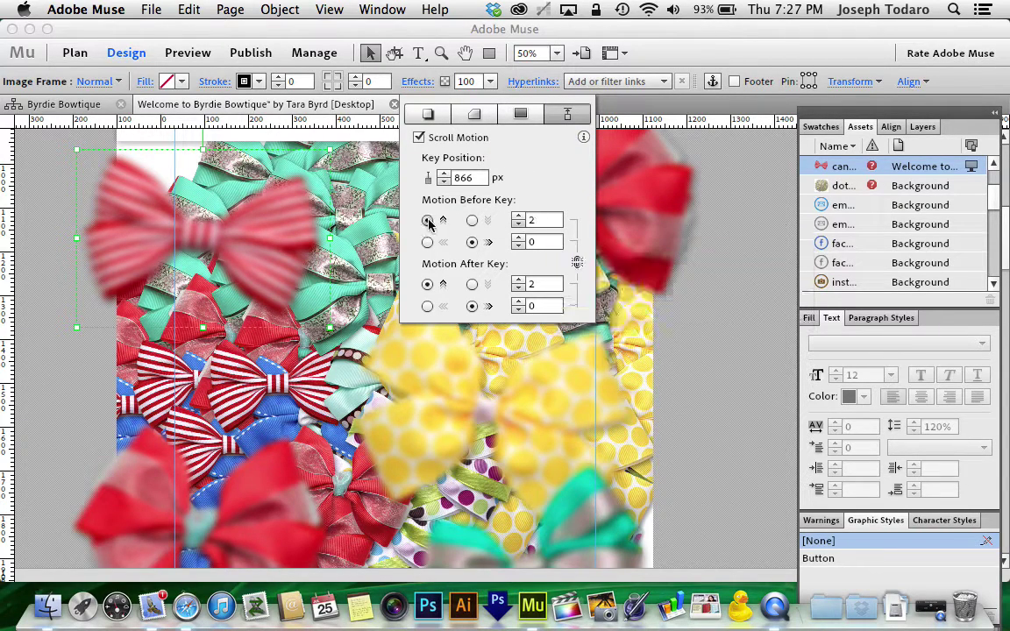
mouse_move(561, 224)
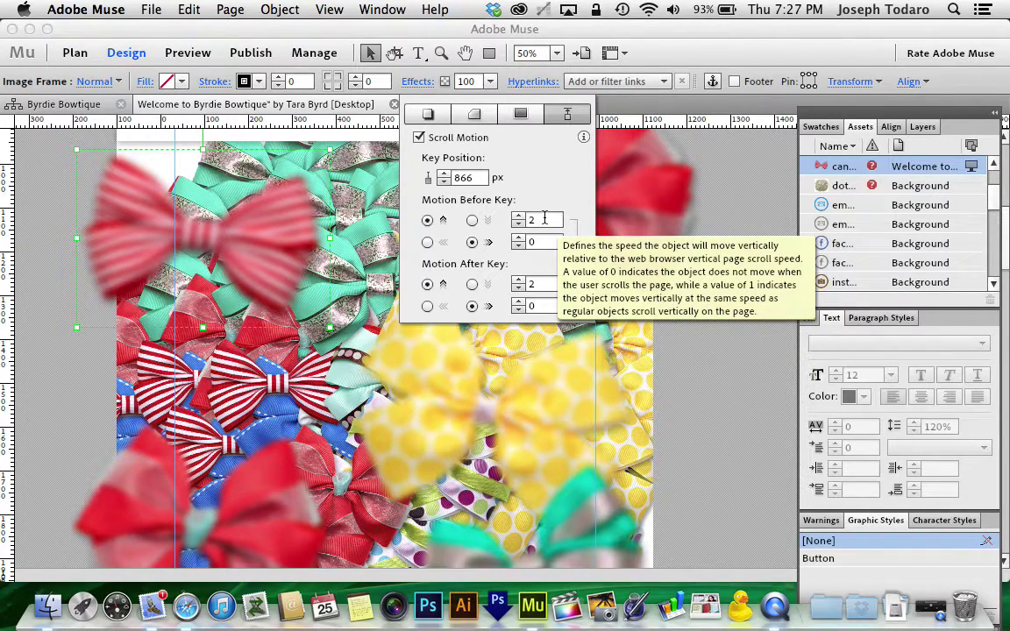
click(603, 207)
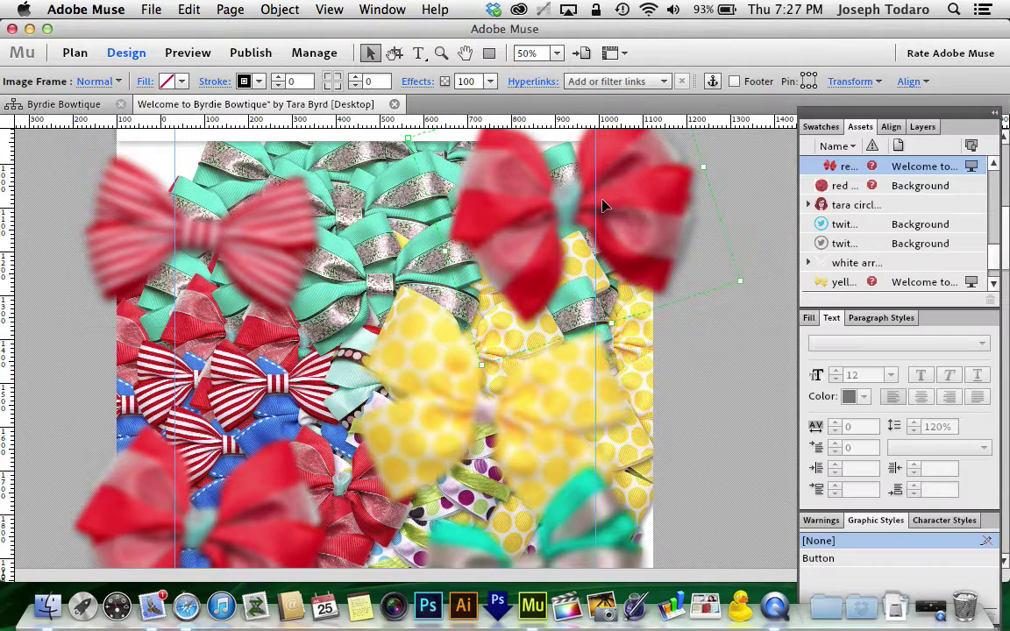
click(415, 81)
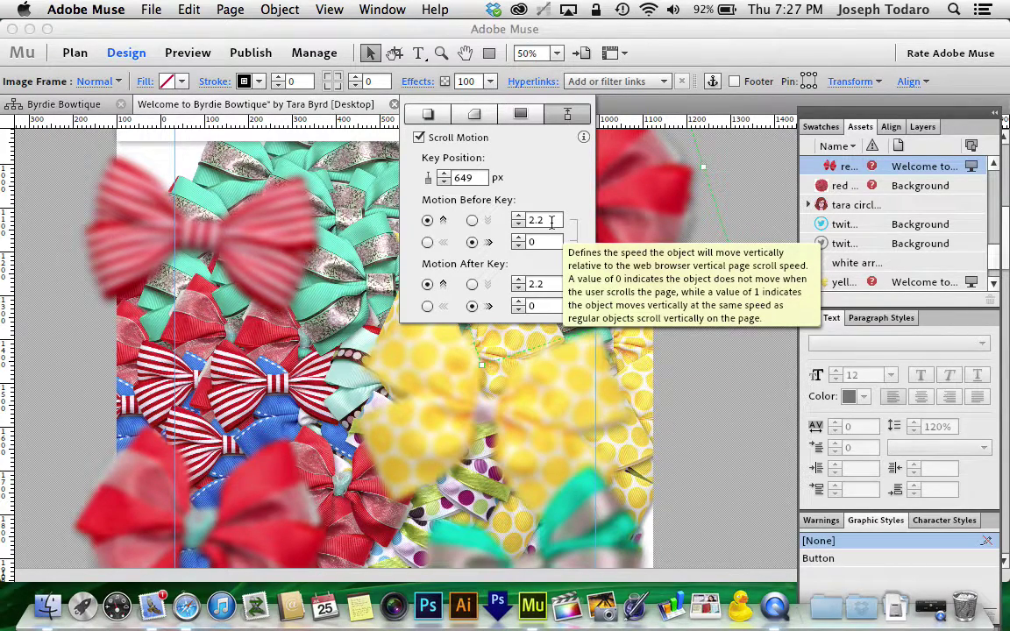
click(419, 83)
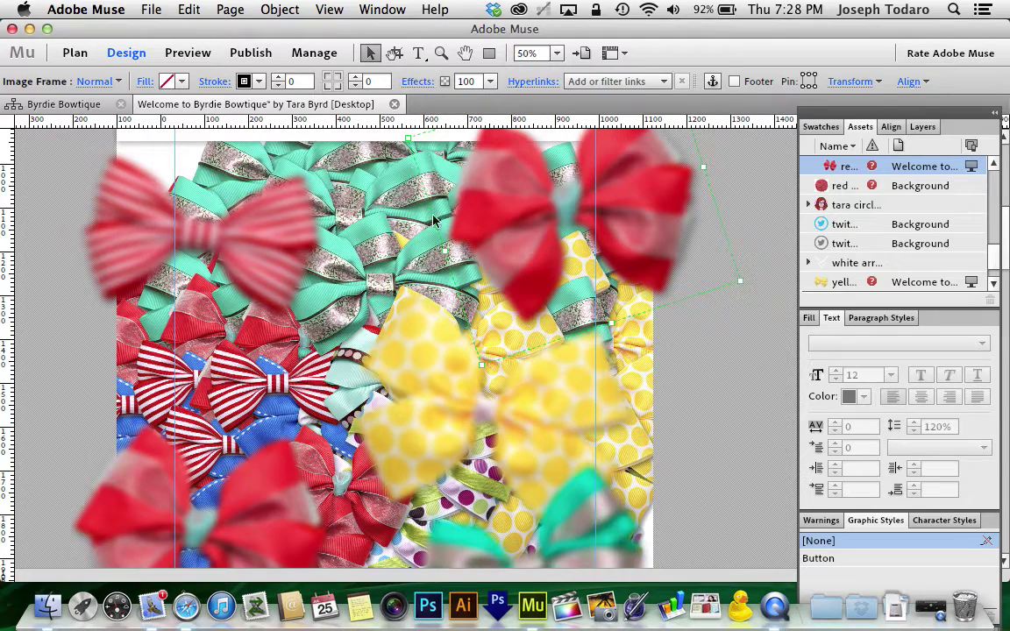
click(682, 360)
click(509, 349)
drag(200, 160, 227, 186)
drag(237, 494, 268, 424)
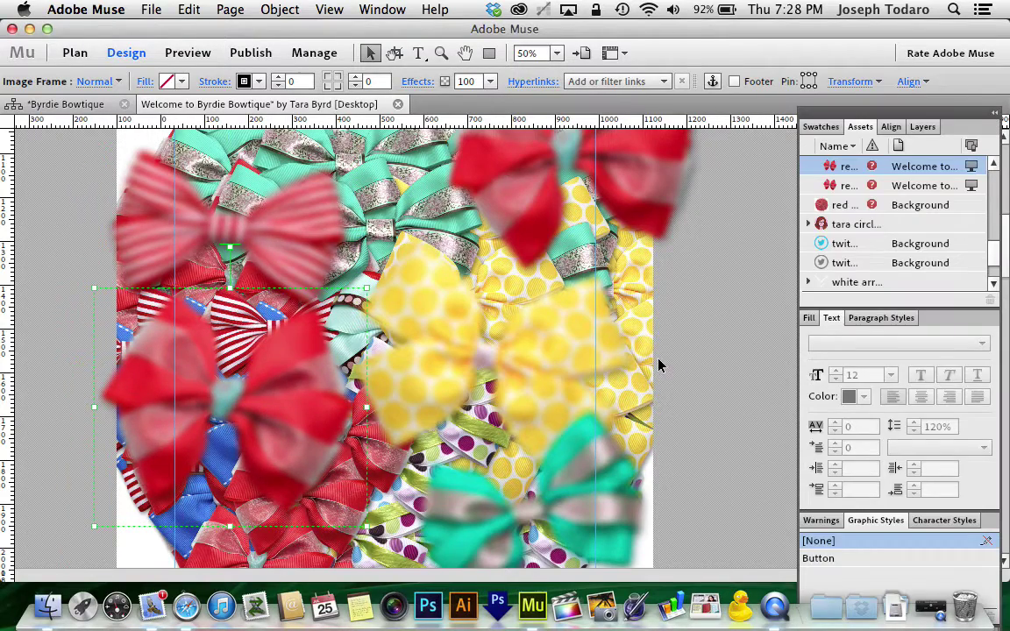
click(537, 336)
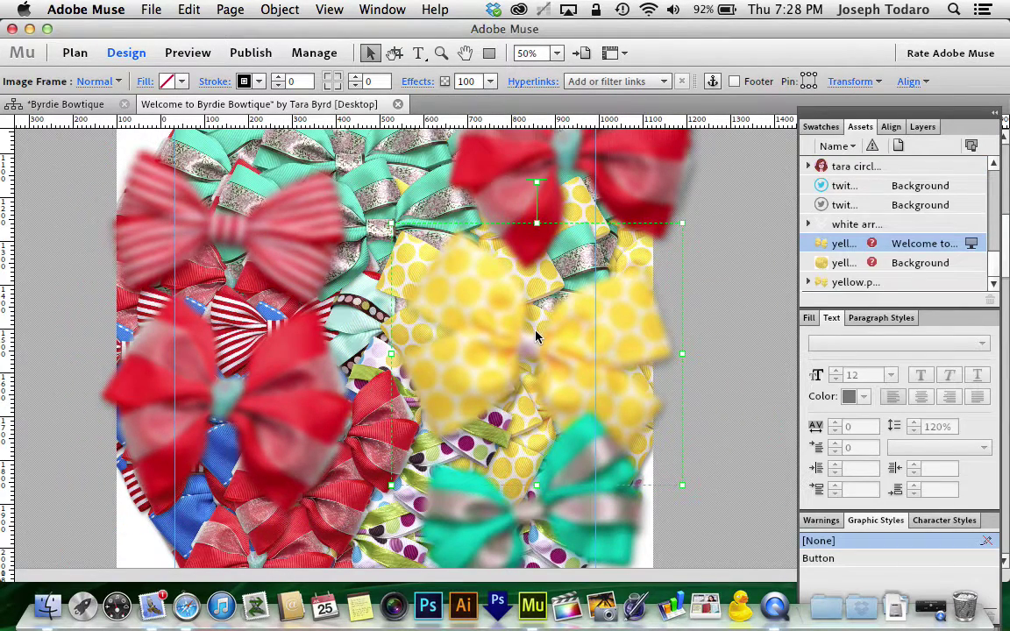
scroll(537, 337, down, 15)
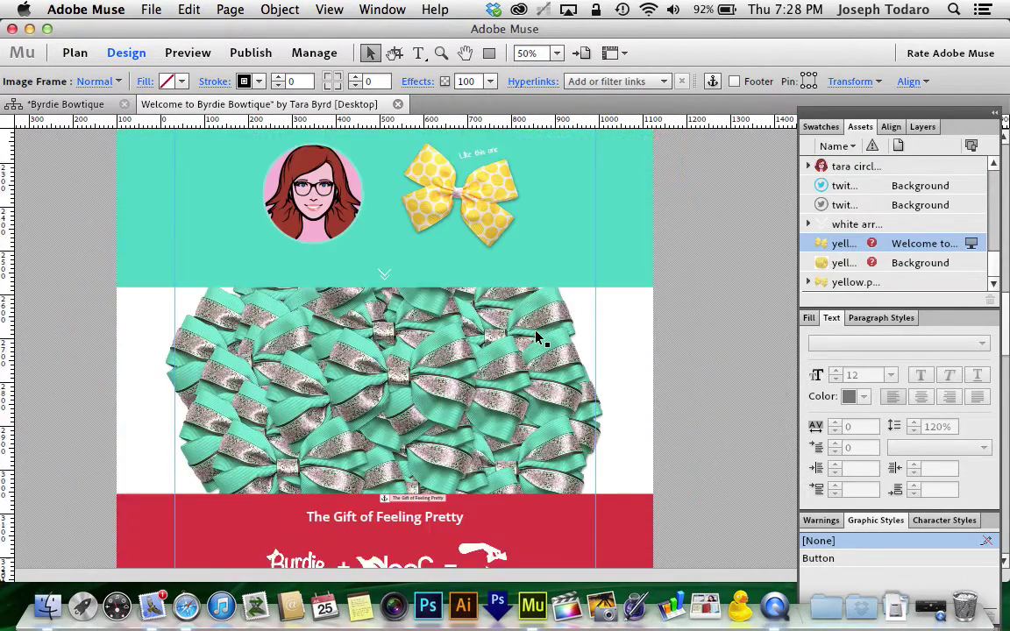
click(205, 250)
scroll(207, 252, up, 3)
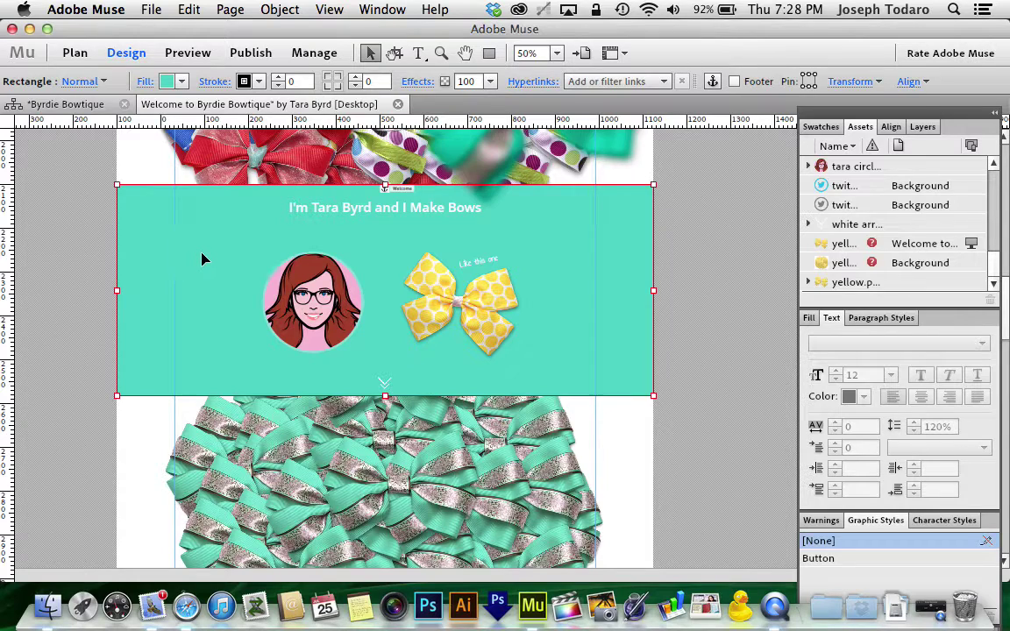
scroll(201, 257, down, 2)
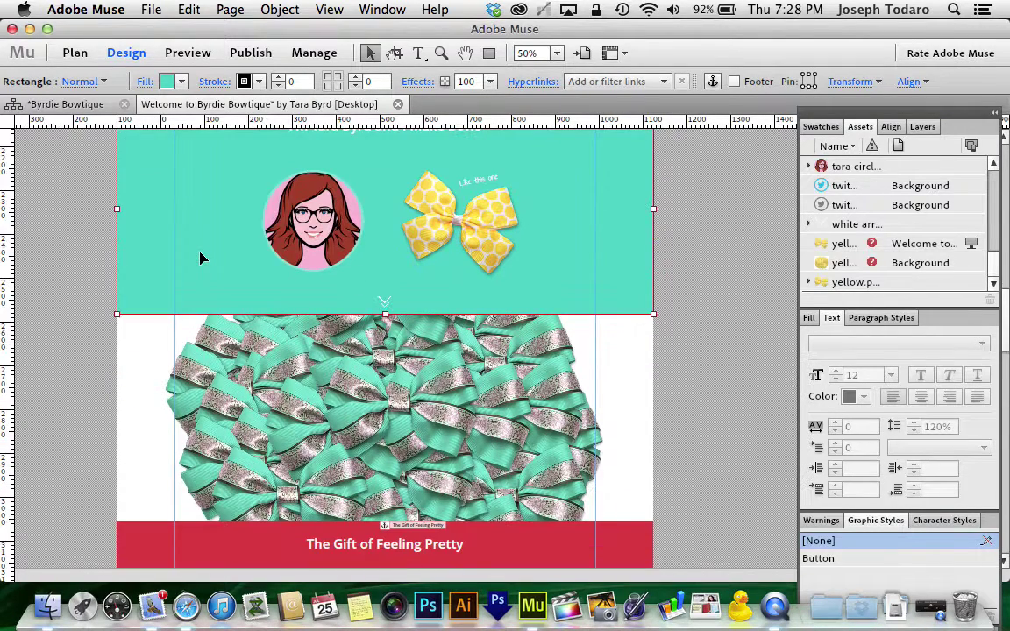
scroll(201, 258, down, 1)
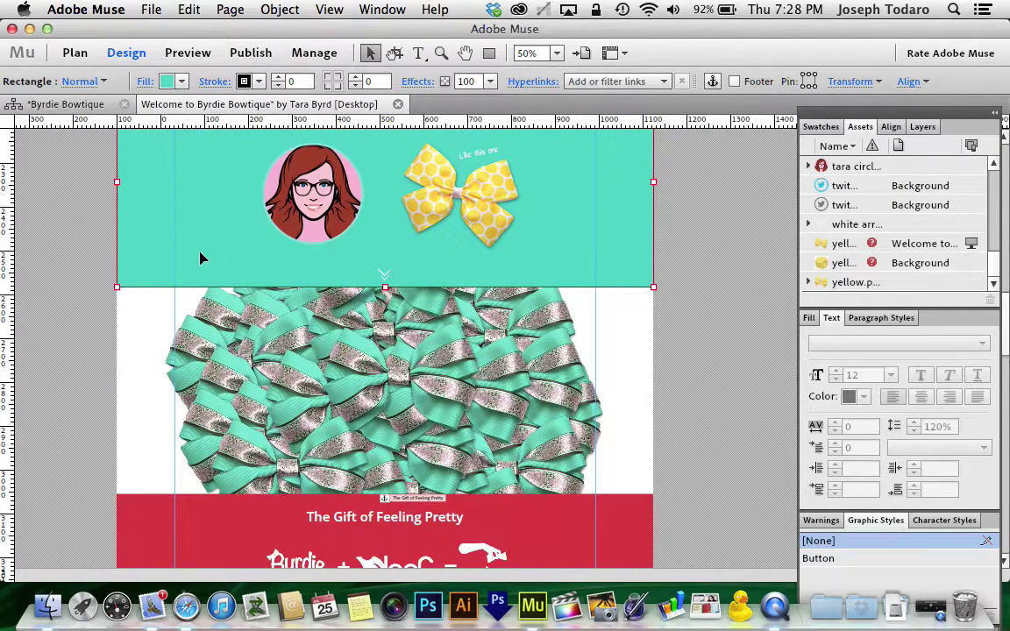
Select the white band behind the teal bows and show its Fill settings.
click(194, 332)
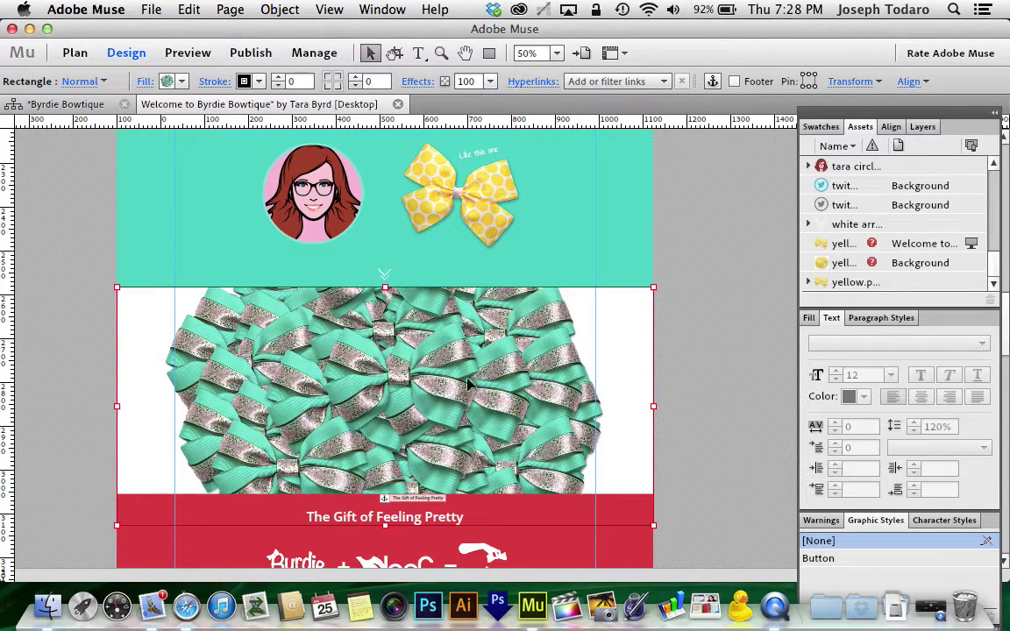
click(143, 81)
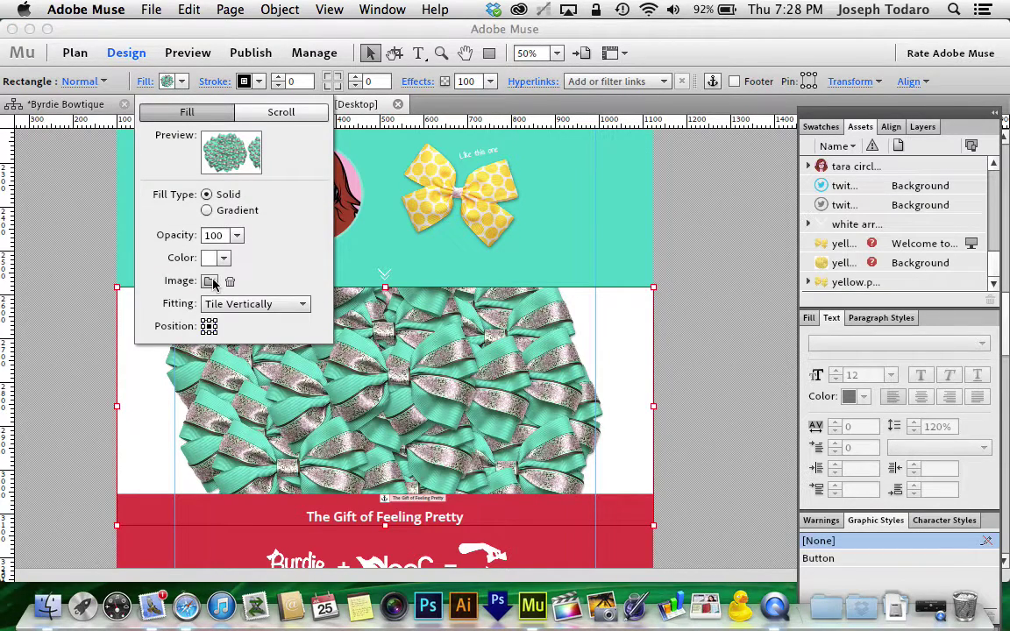
Check the band's image fill and Scroll motion settings, then preview the site with Cmd+Alt+E.
click(210, 281)
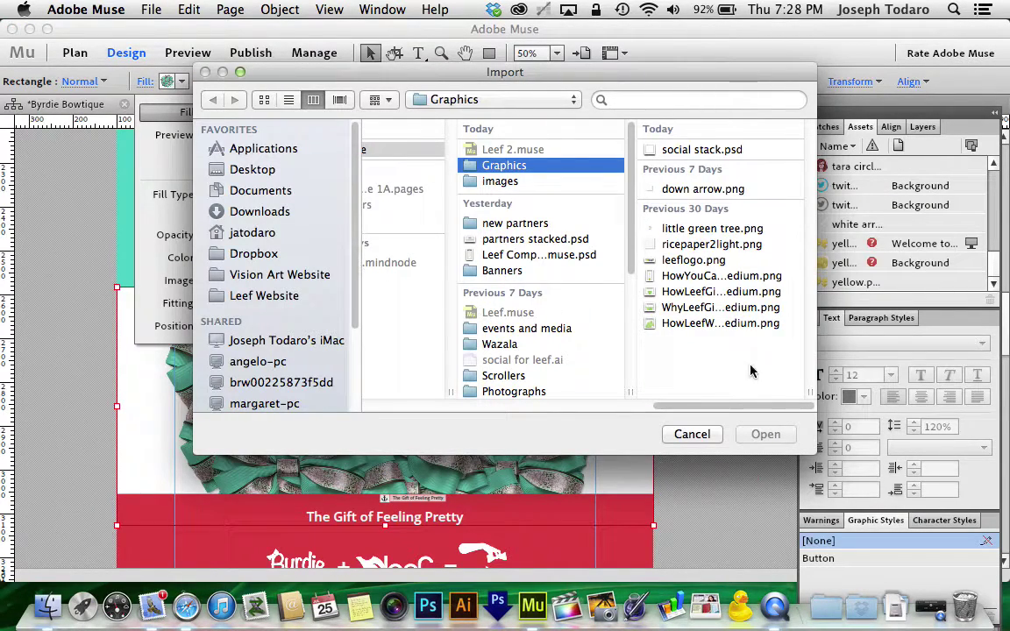
click(690, 435)
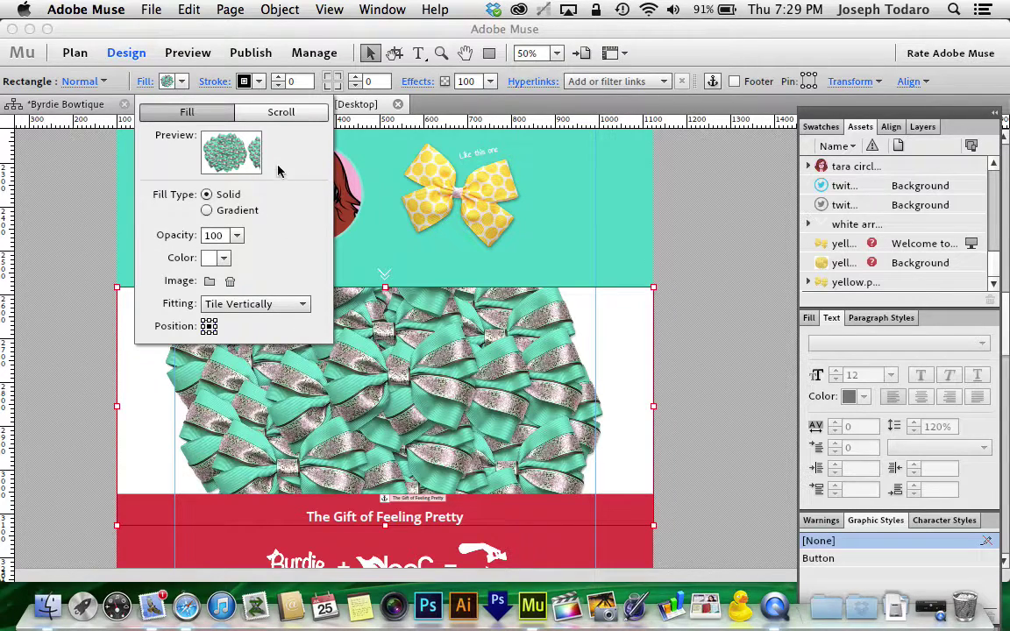
click(260, 112)
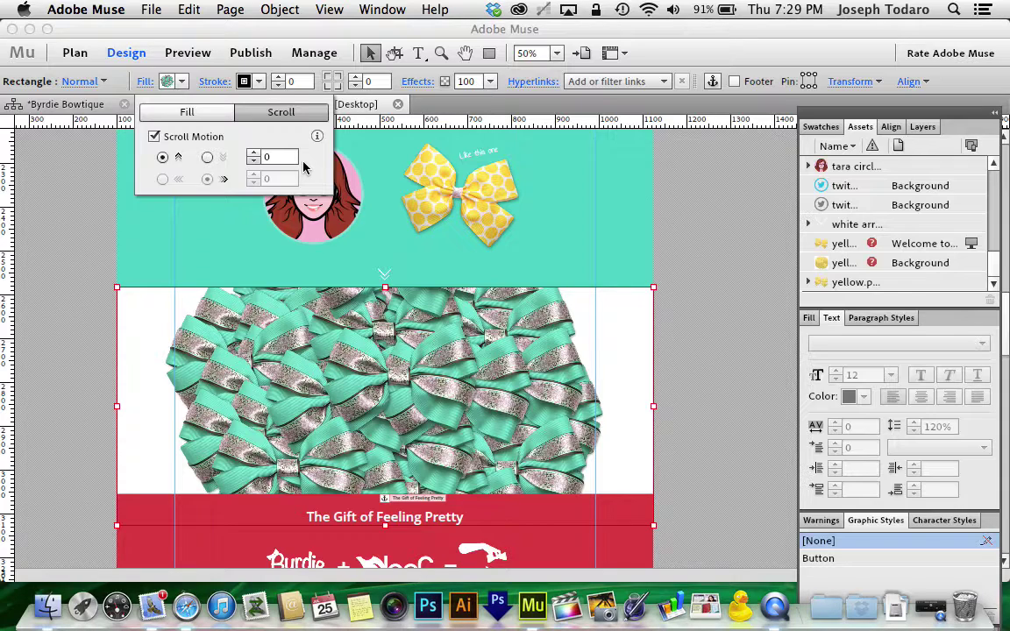
click(145, 80)
click(91, 206)
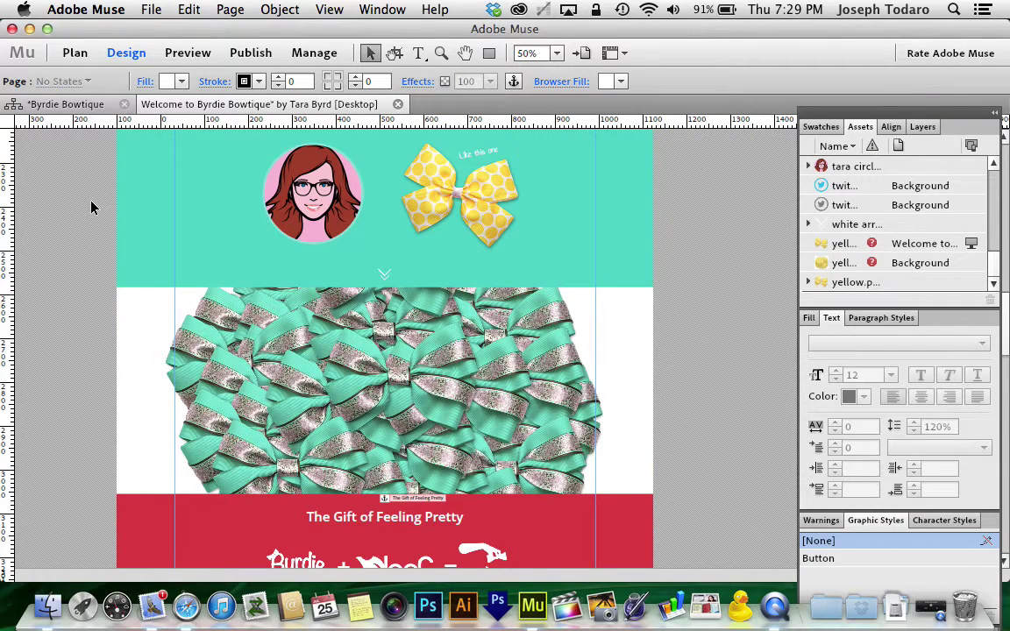
key(super+alt+e)
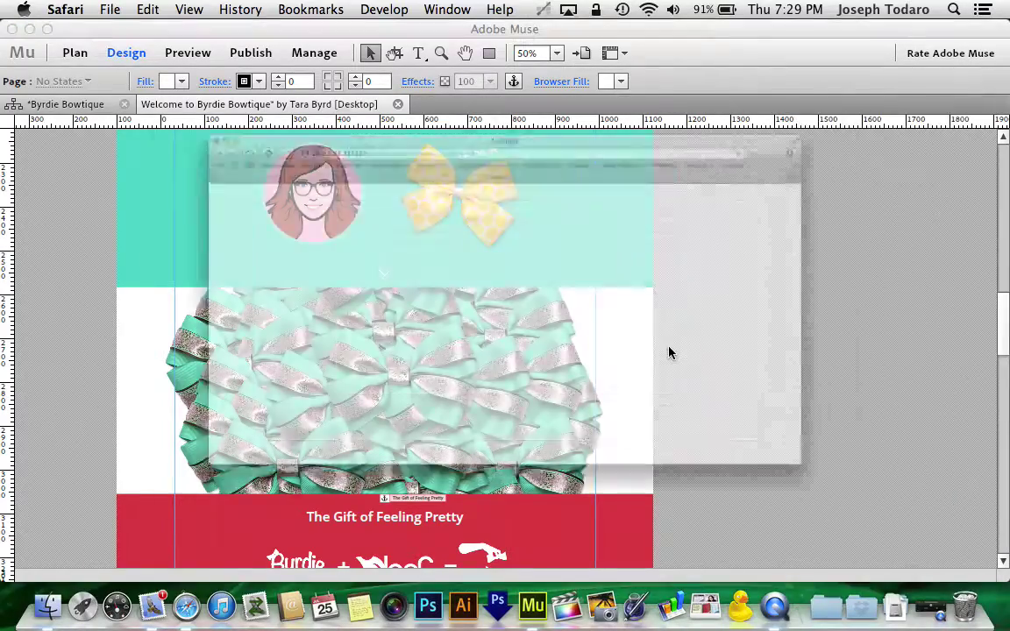
Scroll back and forth through the preview's bow sections to watch their parallax motion.
scroll(669, 353, down, 10)
scroll(669, 353, down, 5)
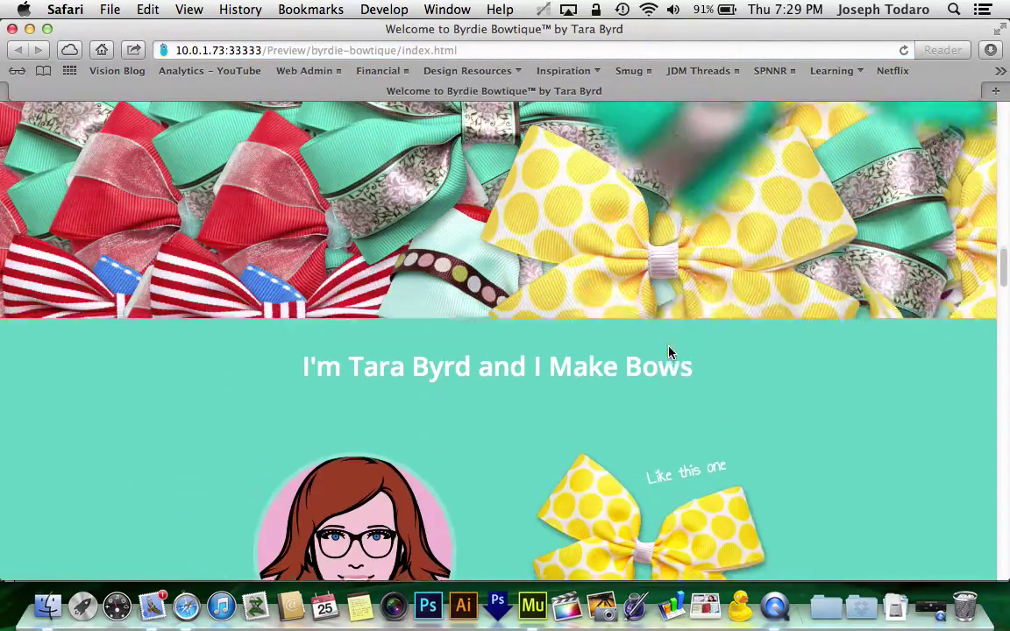
scroll(669, 353, up, 2)
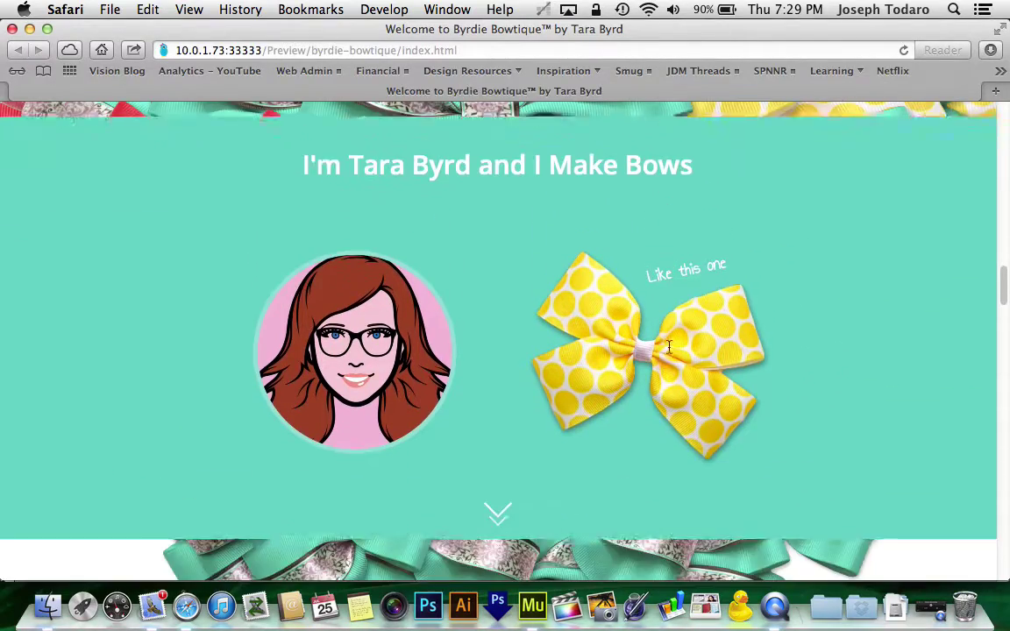
scroll(827, 261, down, 8)
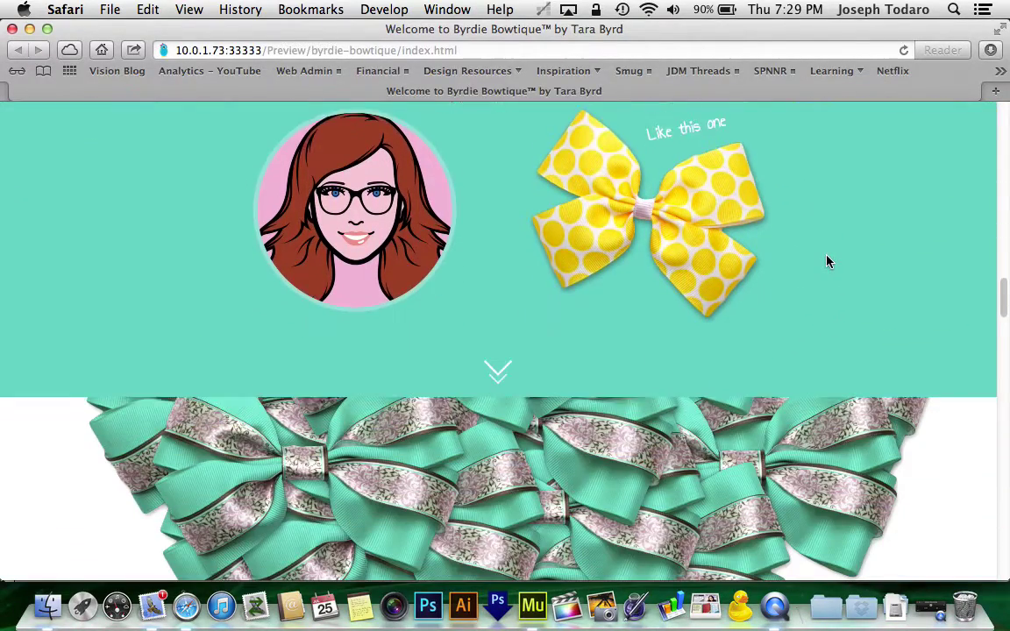
scroll(827, 261, down, 5)
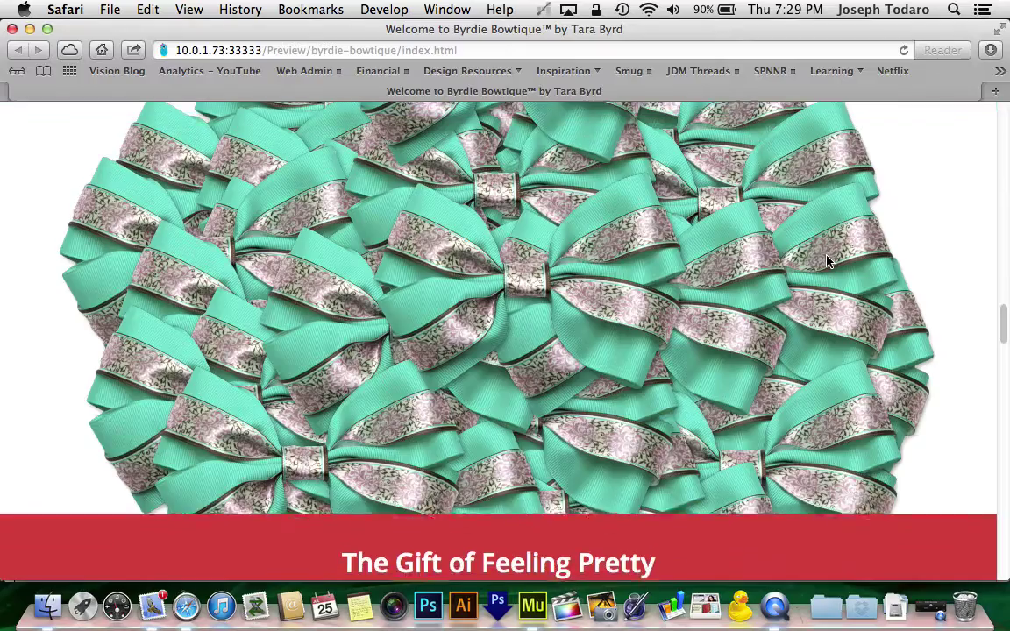
scroll(827, 261, up, 5)
scroll(827, 261, down, 5)
scroll(827, 261, up, 5)
scroll(827, 262, down, 4)
scroll(827, 261, up, 3)
scroll(827, 262, down, 3)
scroll(827, 262, down, 2)
scroll(826, 262, up, 5)
scroll(827, 262, down, 5)
scroll(827, 261, up, 1)
scroll(827, 262, up, 5)
scroll(826, 261, down, 5)
scroll(826, 262, up, 3)
Scroll through the lower bow sections, then close the Safari preview and return to Muse.
scroll(827, 262, down, 3)
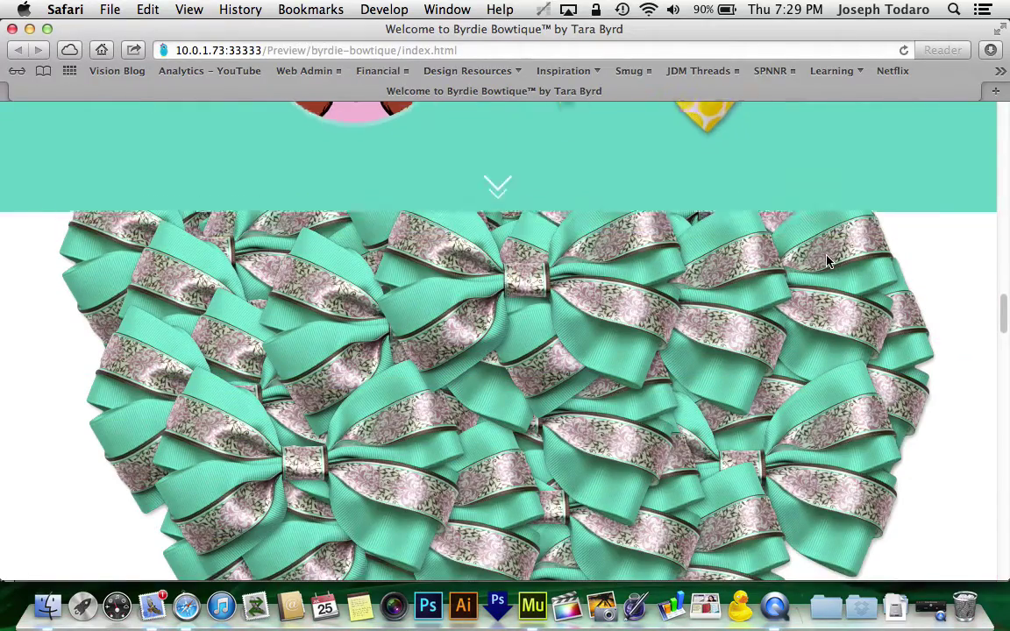
scroll(827, 261, down, 6)
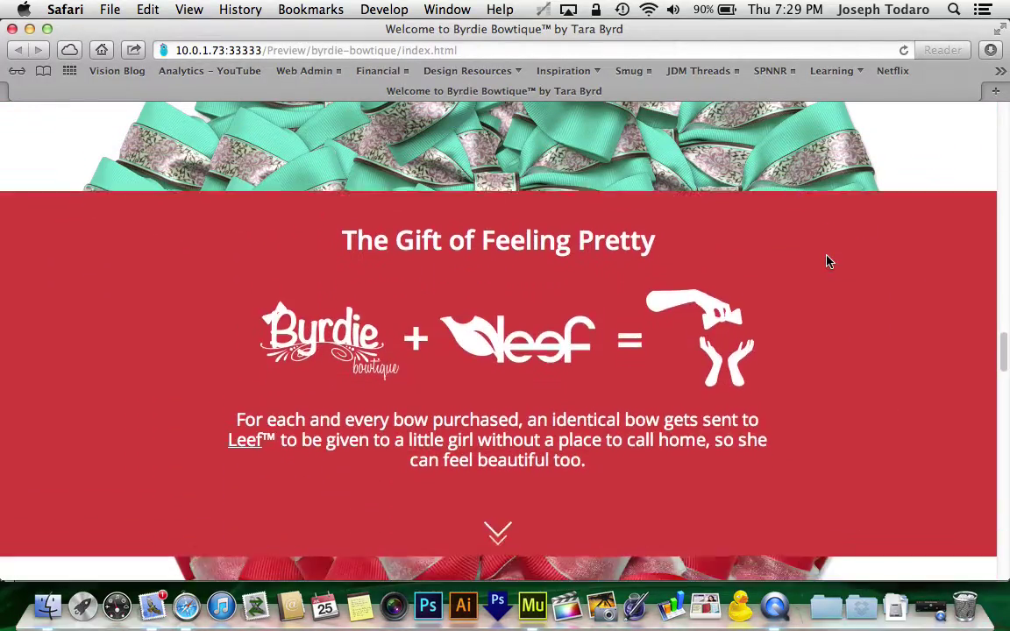
scroll(826, 261, down, 4)
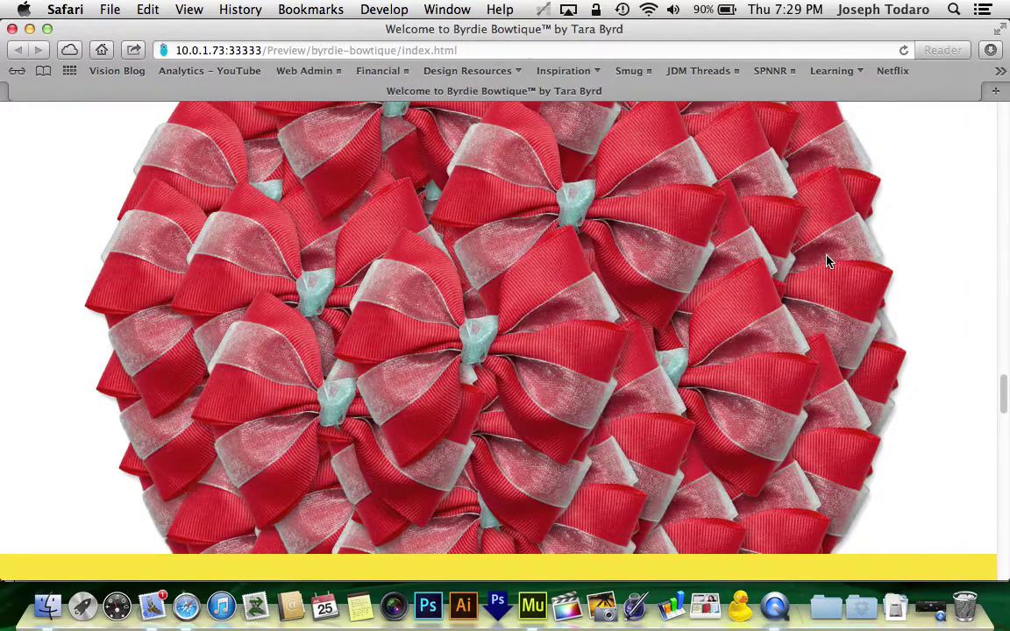
scroll(827, 262, down, 10)
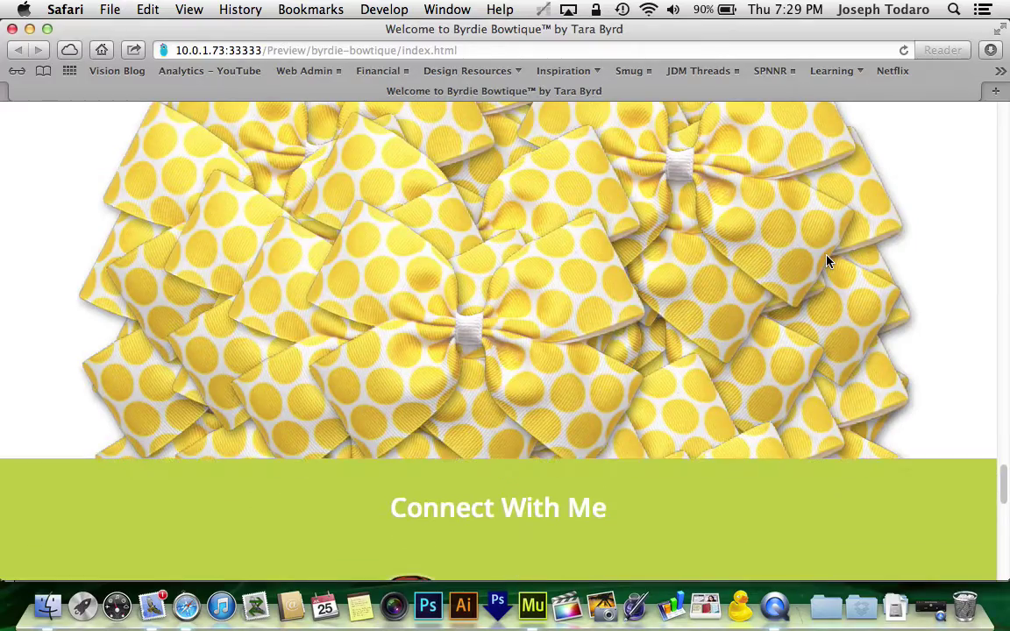
scroll(827, 261, up, 12)
scroll(827, 262, up, 3)
scroll(826, 261, down, 10)
scroll(826, 261, down, 2)
scroll(826, 261, up, 10)
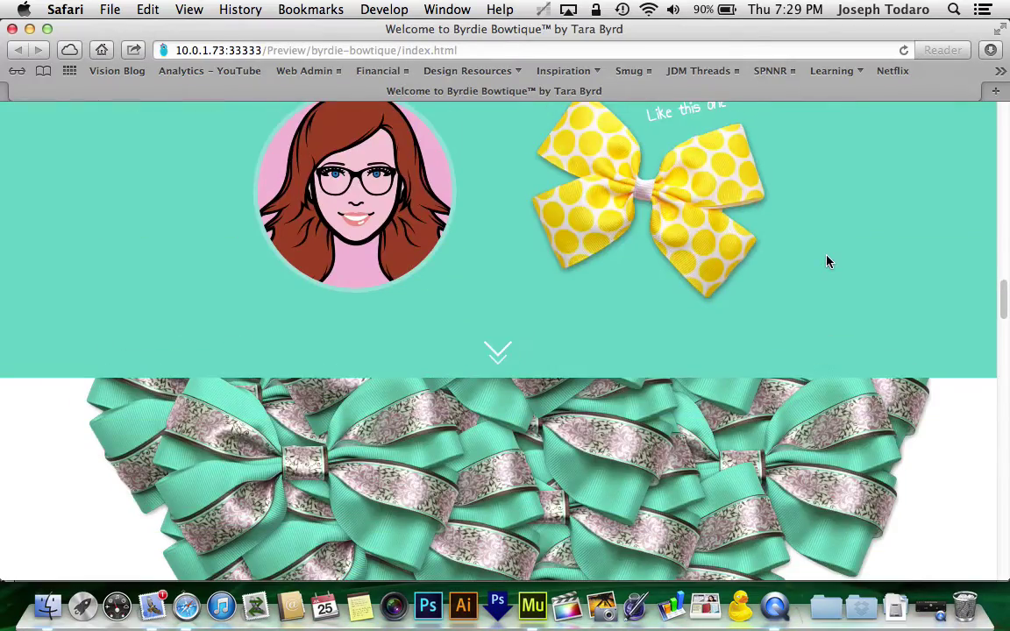
scroll(827, 261, up, 6)
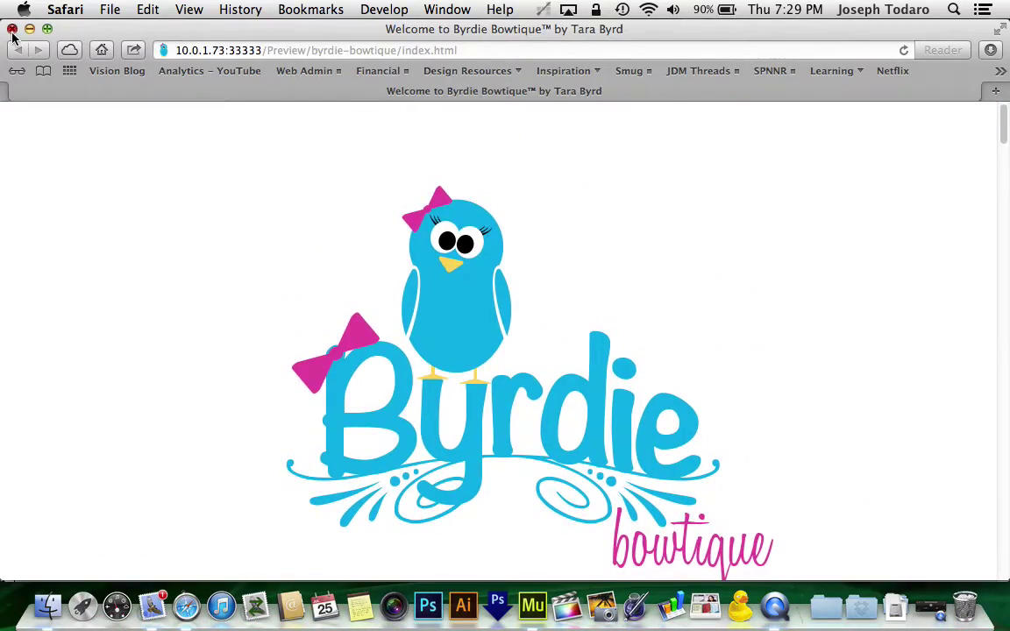
click(13, 29)
click(746, 478)
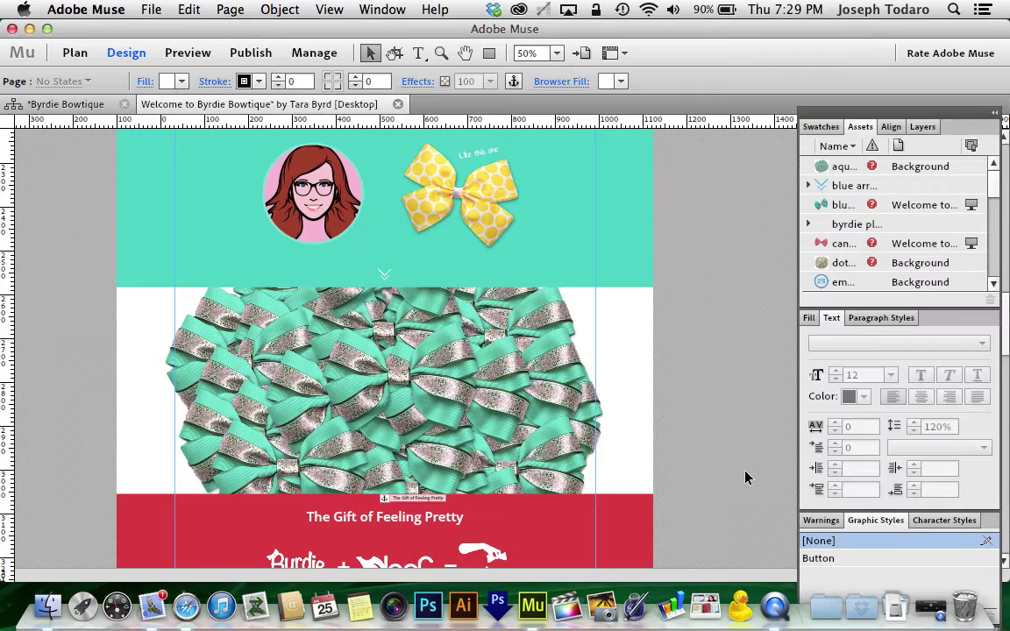